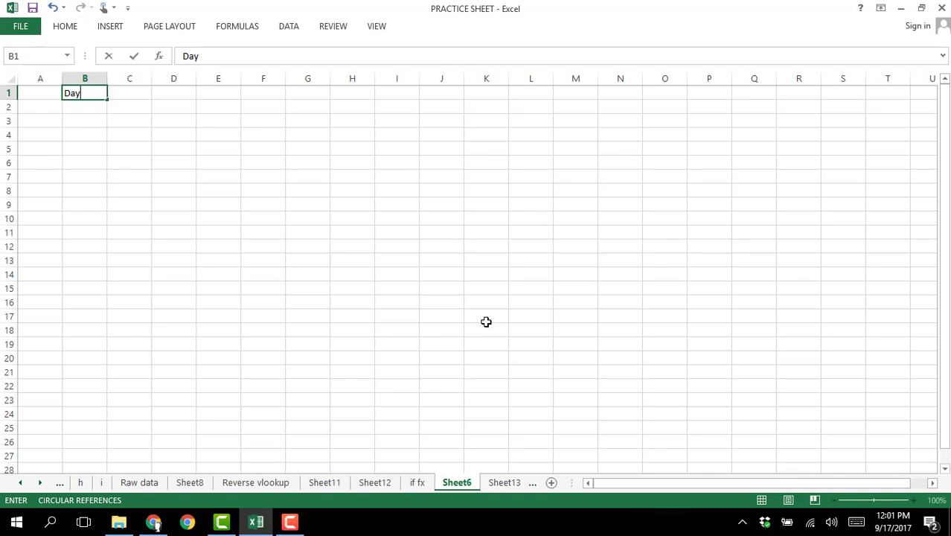
- Enter Day in B1, briefly view the ZoomIt file on the IRSHAD (E:) drive, then return to Excel
key(Return)
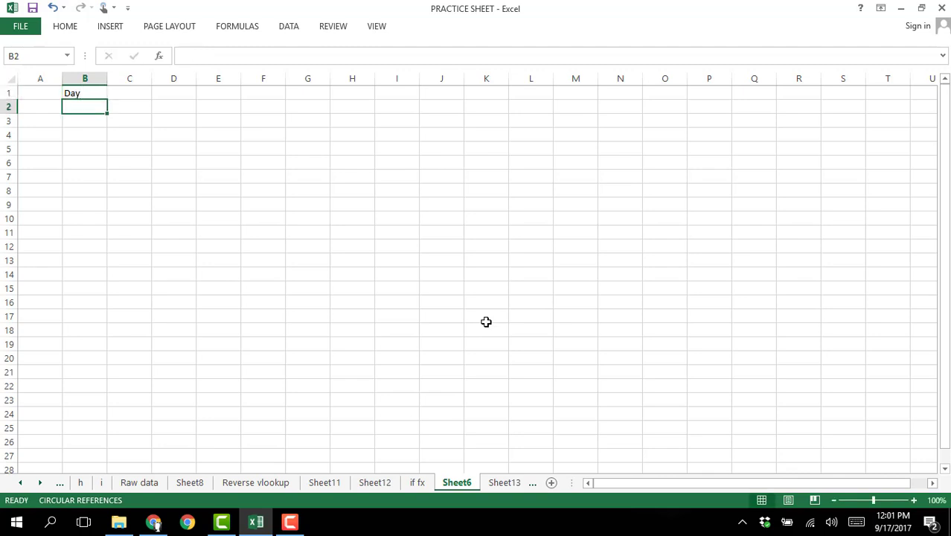
click(119, 522)
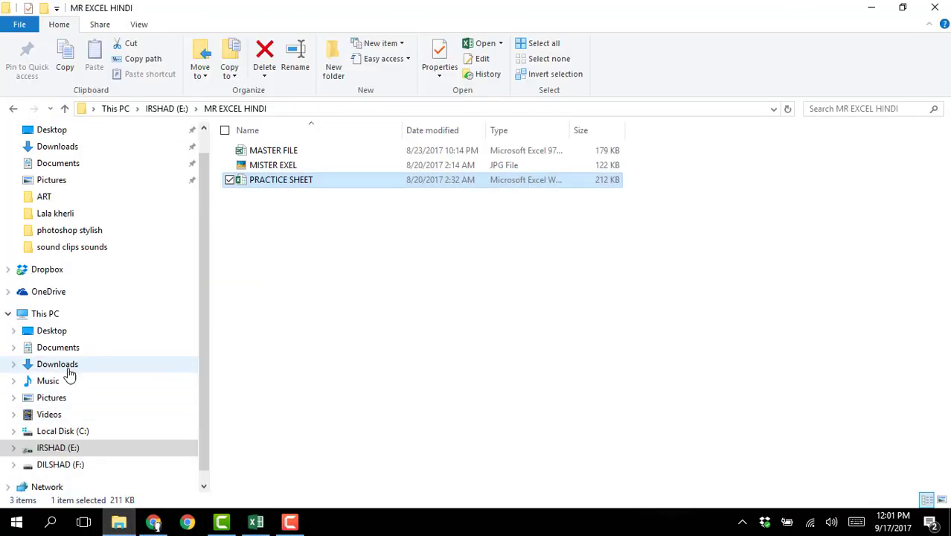
click(106, 455)
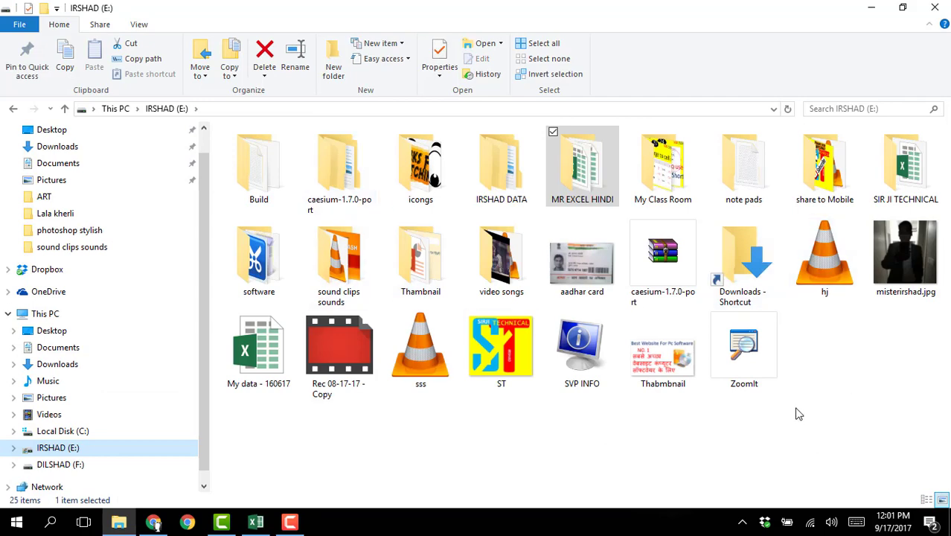
click(742, 357)
click(853, 420)
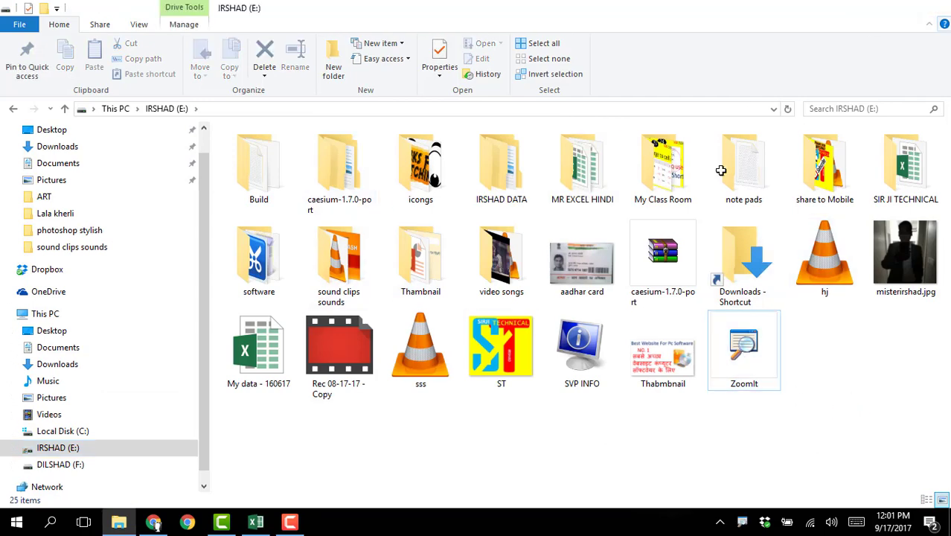
key(alt+Tab)
key(ctrl+1)
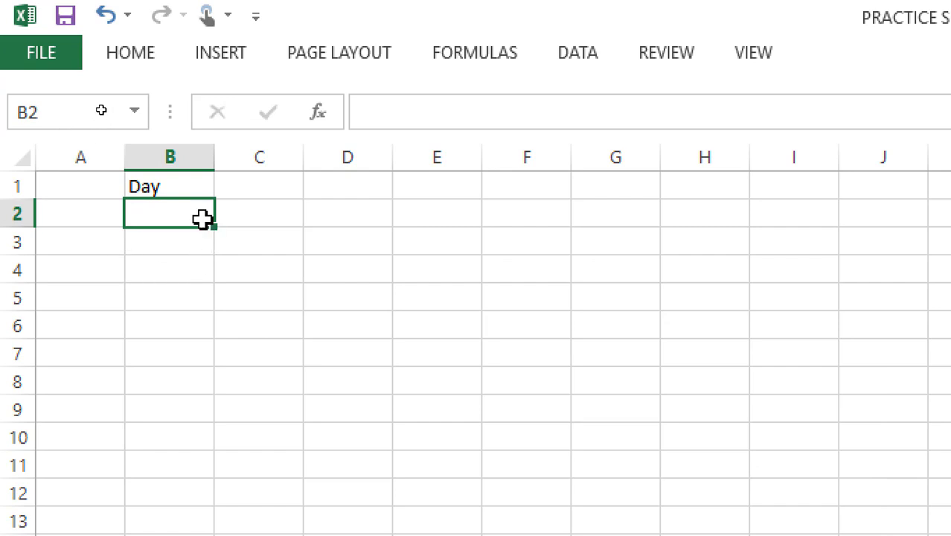
- Enter Sunday in B2 and autofill the weekdays down to Tuesday in B11
text(sunda)
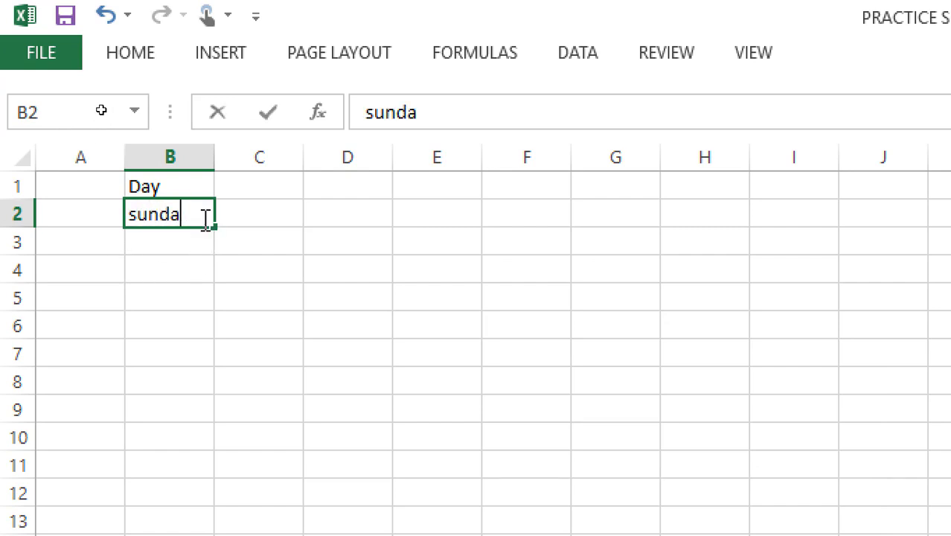
text(y)
key(Return)
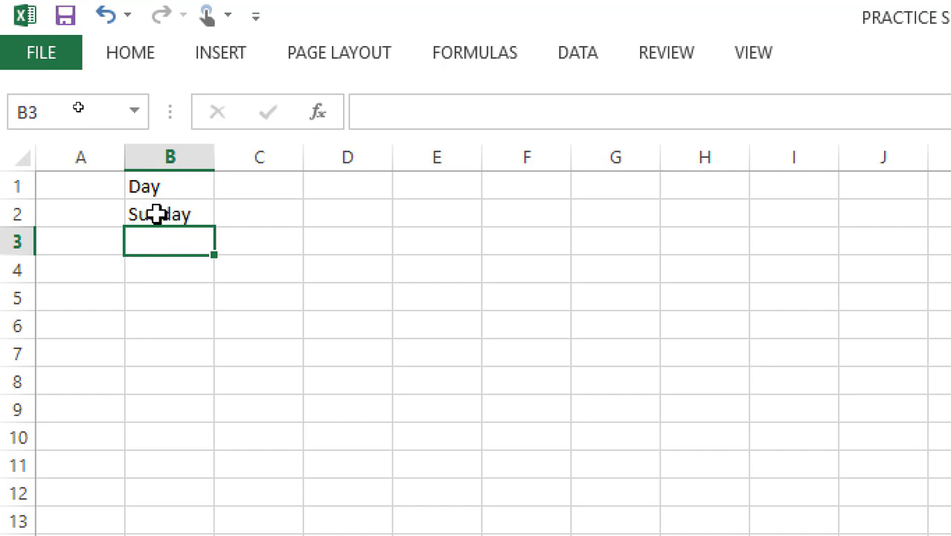
click(156, 215)
drag(217, 241, 221, 473)
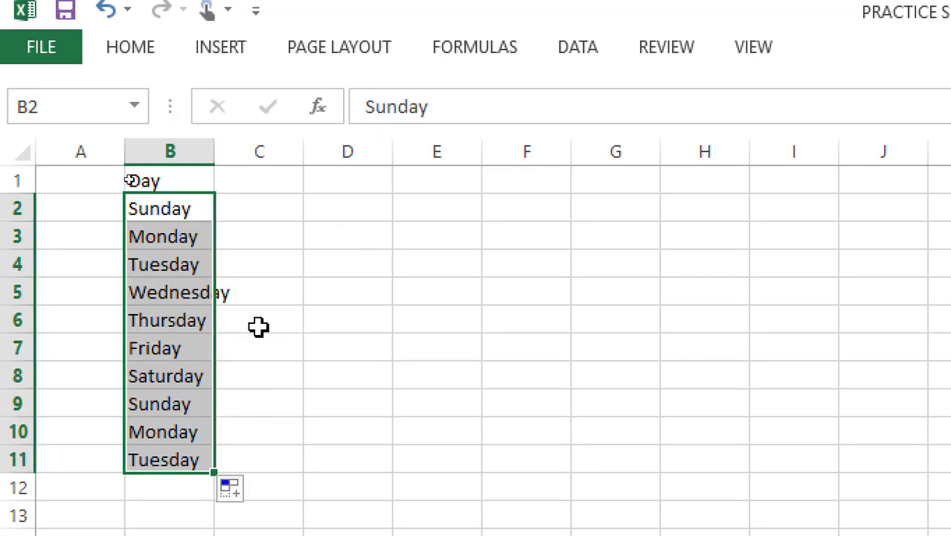
click(341, 319)
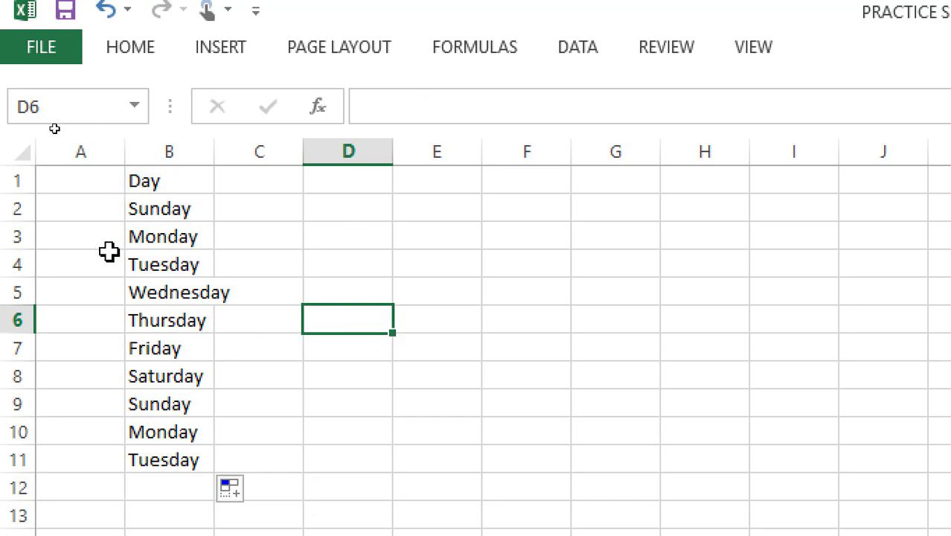
click(81, 208)
text(1)
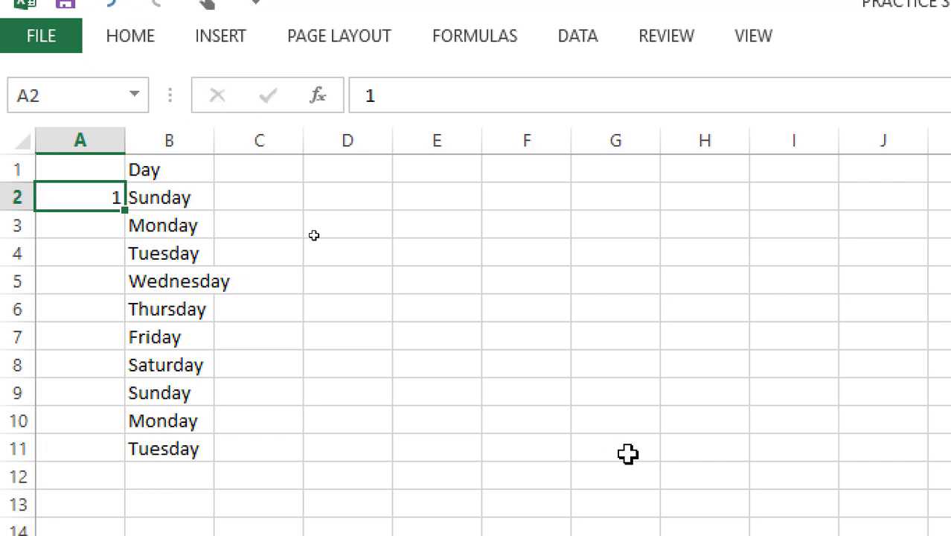
- Put 1 in A2 and the formula =A2+1 in A3, which shows 2
key(Down)
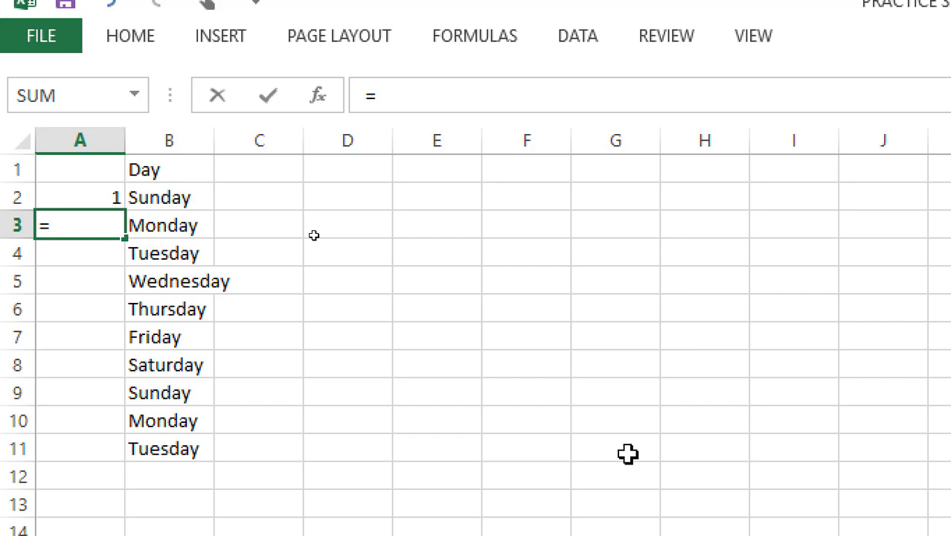
click(70, 198)
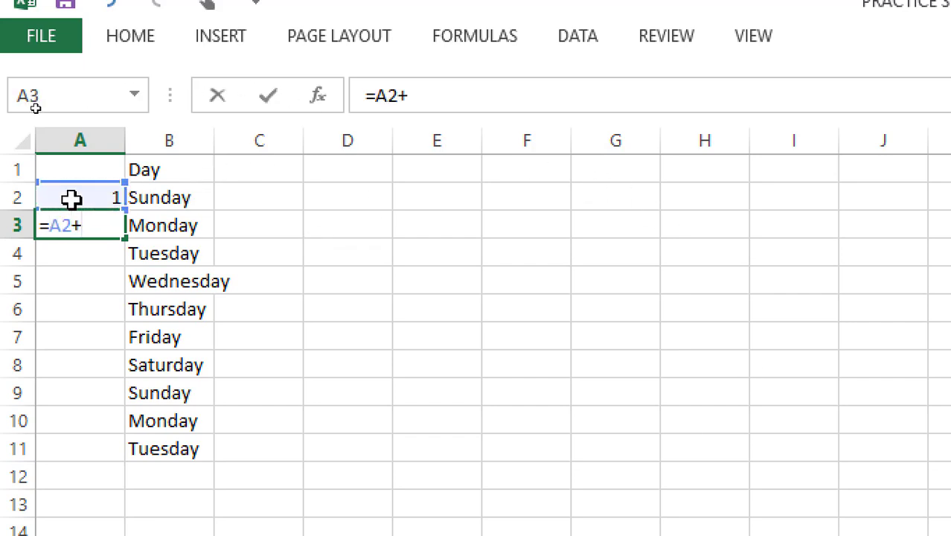
text(1)
key(Return)
key(Up)
key(Right)
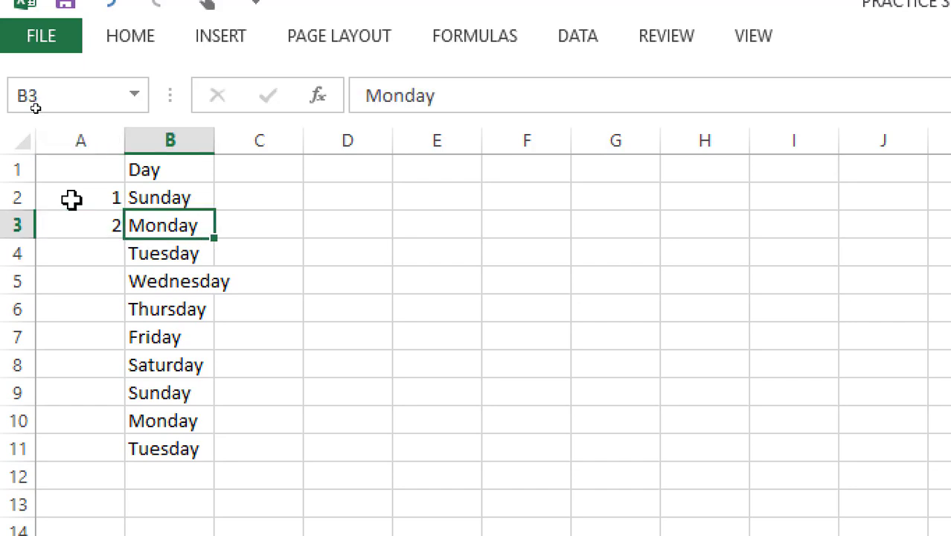
key(Left)
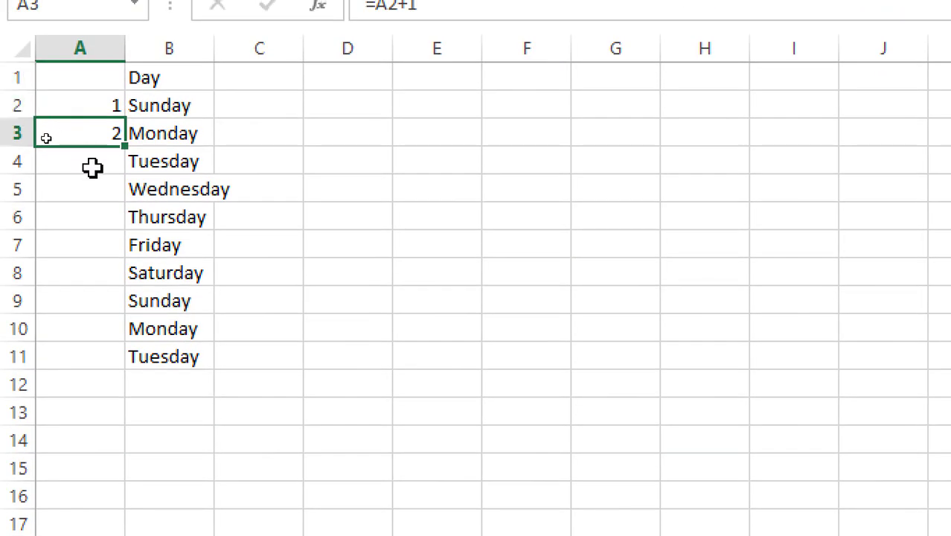
- Fill A3's formula down through A11 with Ctrl+D so column A counts 1 to 10
click(127, 403)
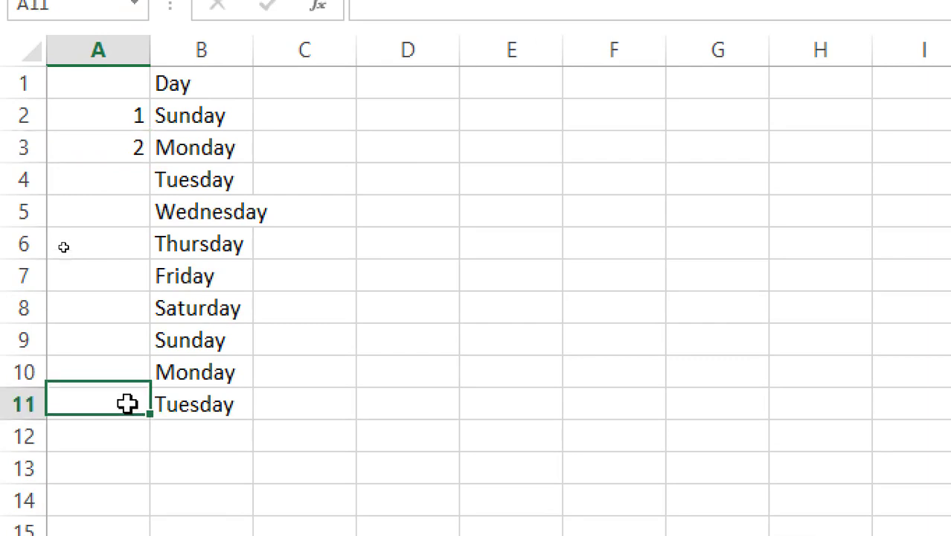
mouse_move(127, 403)
mouse_down()
mouse_move(144, 75)
mouse_move(127, 146)
mouse_up()
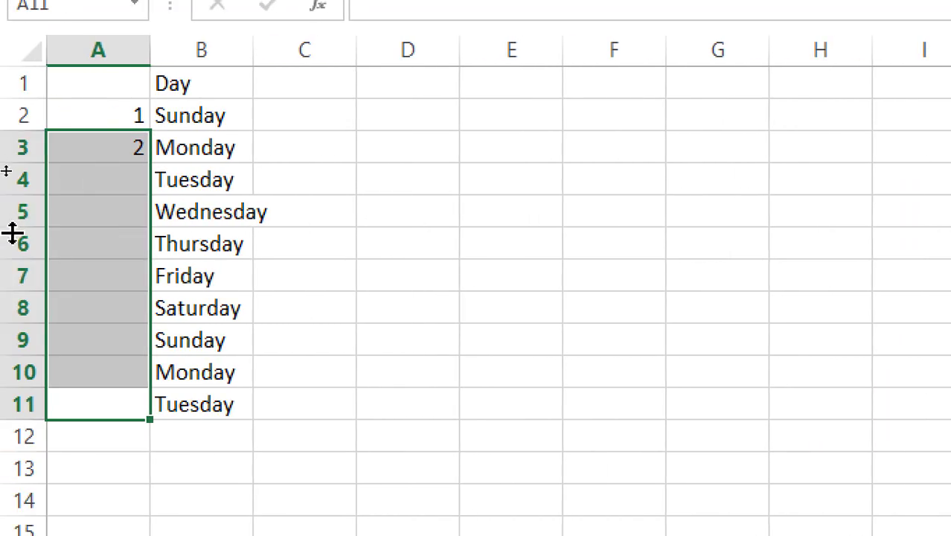
key(ctrl+d)
click(427, 303)
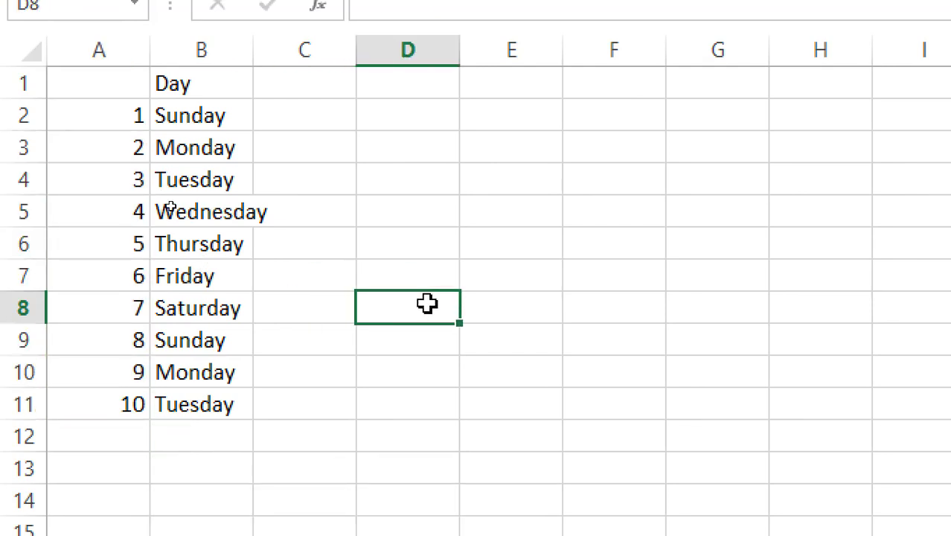
- Copy column B's Day list and paste it into column E
drag(132, 50, 159, 53)
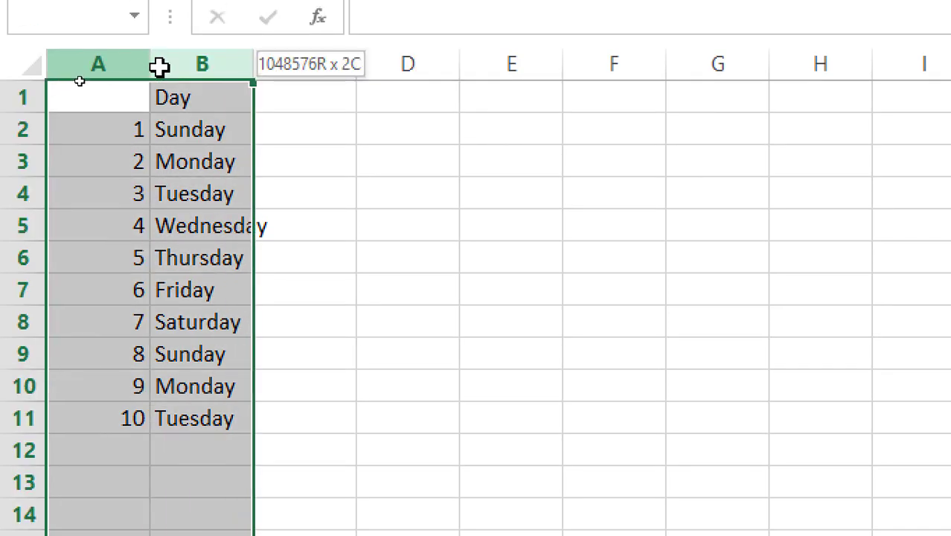
key(ctrl+c)
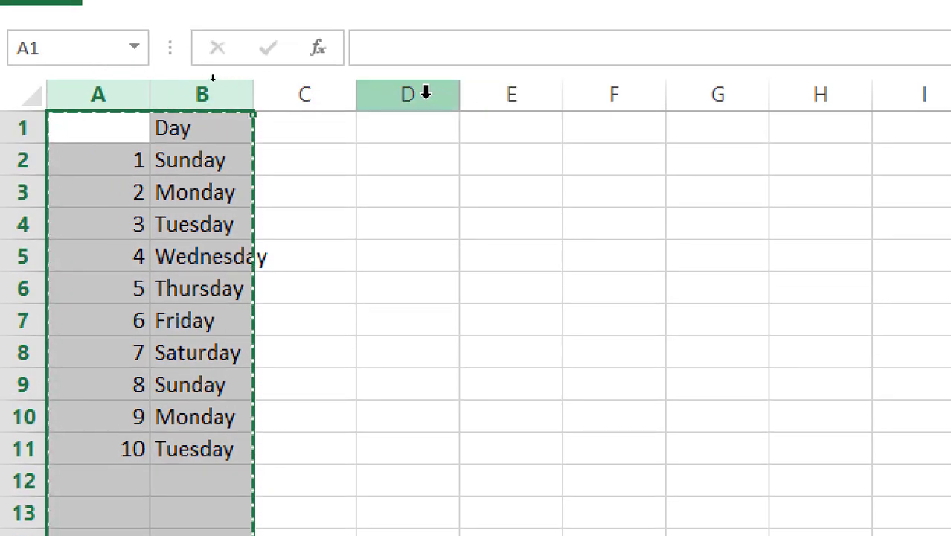
click(425, 92)
click(191, 82)
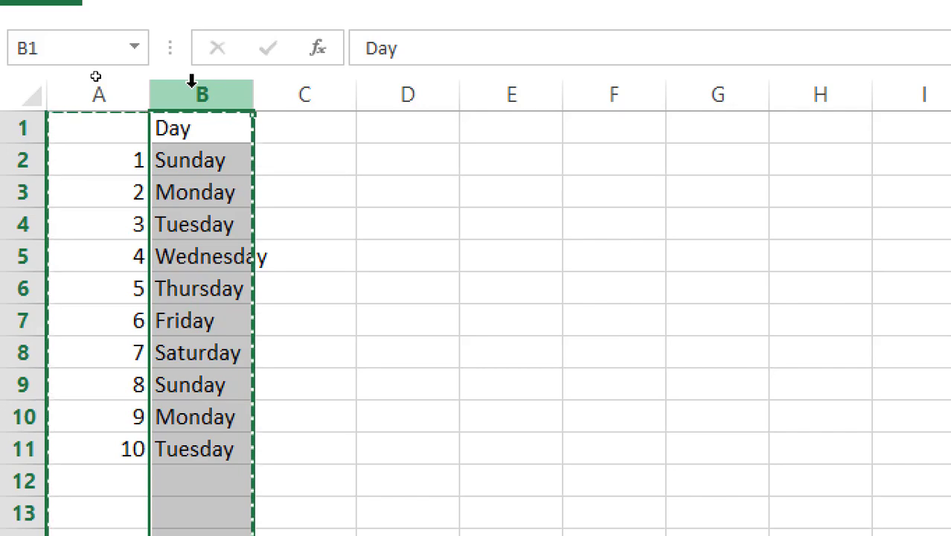
key(ctrl+c)
click(490, 81)
key(ctrl+v)
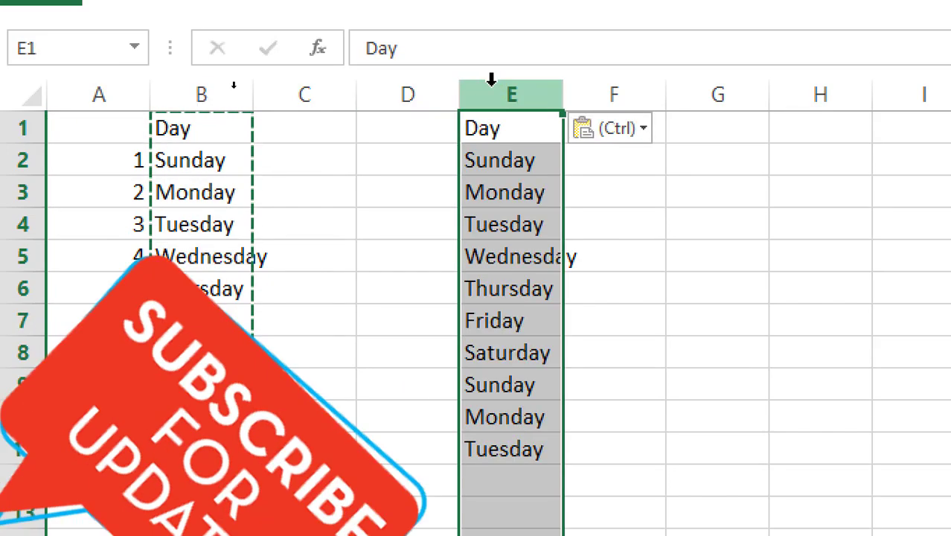
click(78, 134)
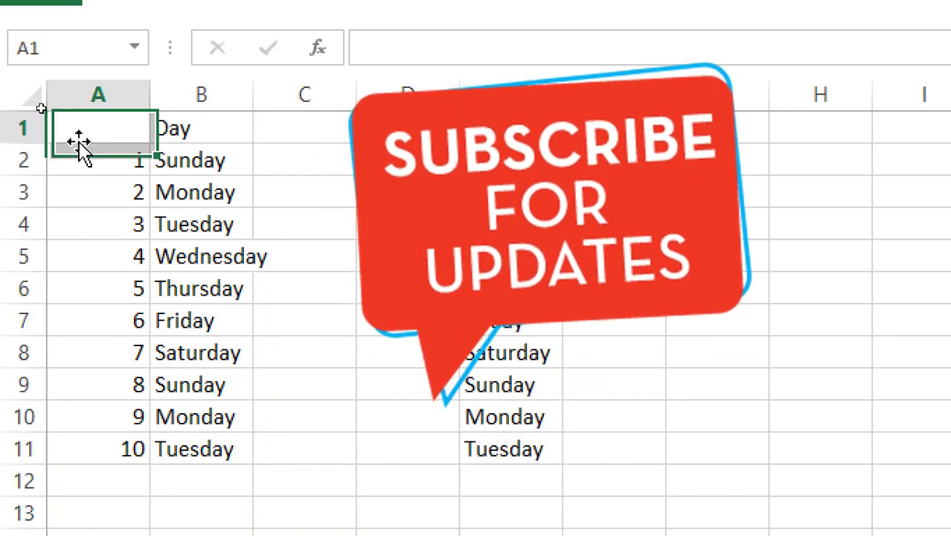
click(85, 165)
click(121, 194)
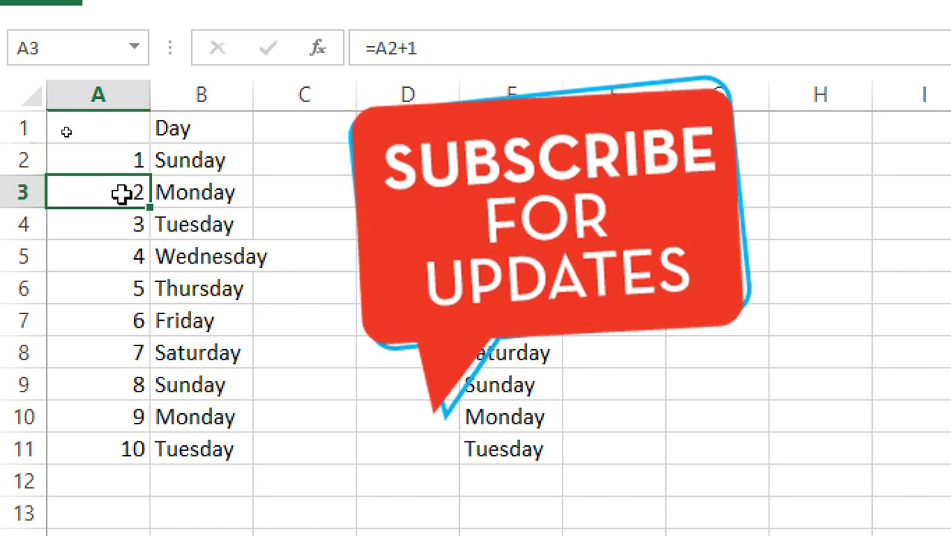
click(128, 161)
click(112, 195)
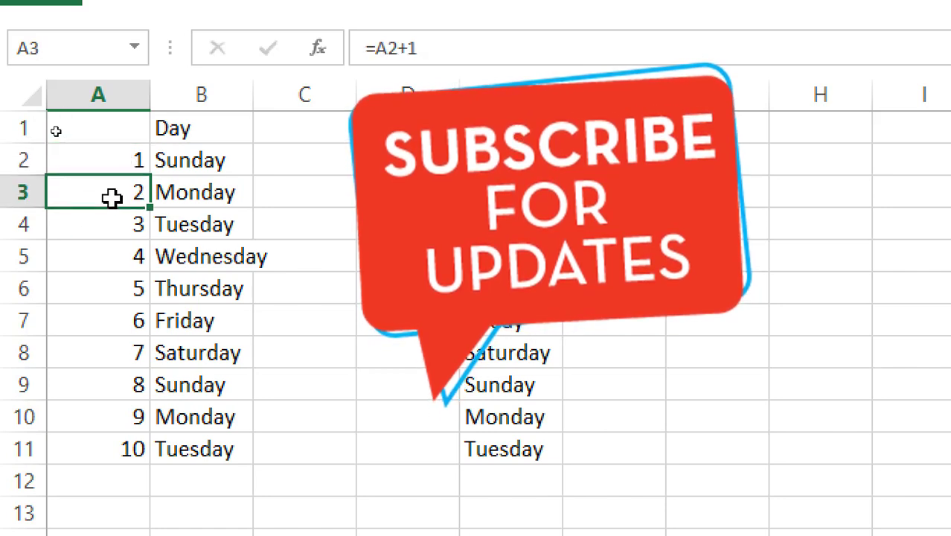
click(112, 238)
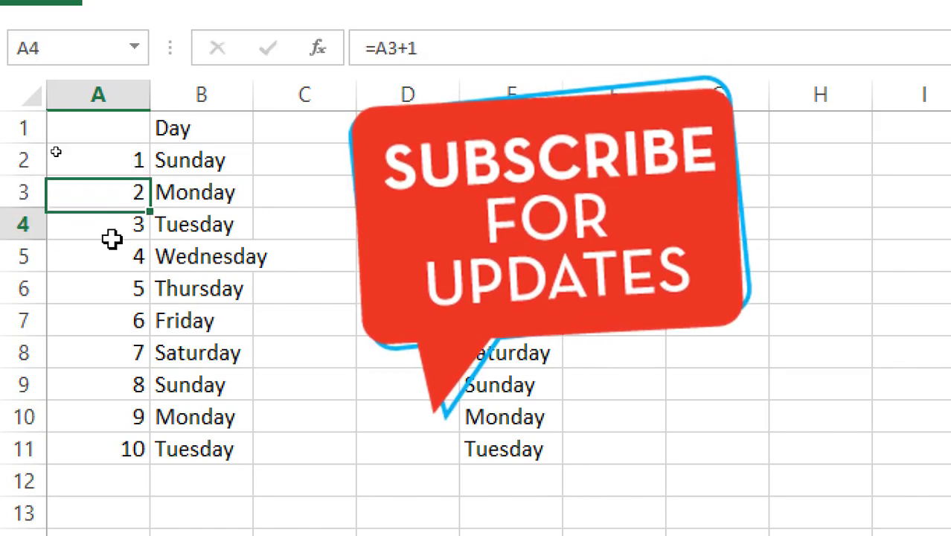
click(107, 262)
double_click(105, 266)
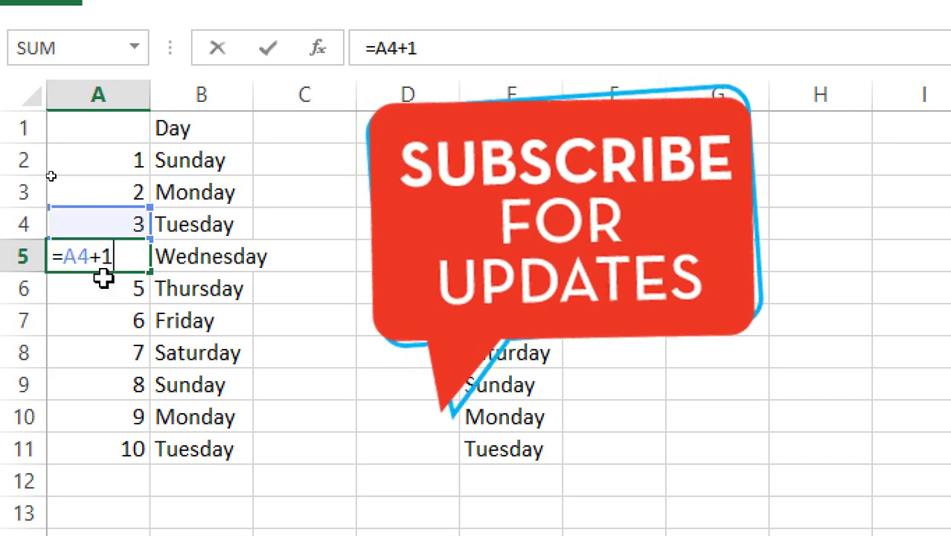
key(Escape)
click(99, 287)
double_click(100, 287)
key(Escape)
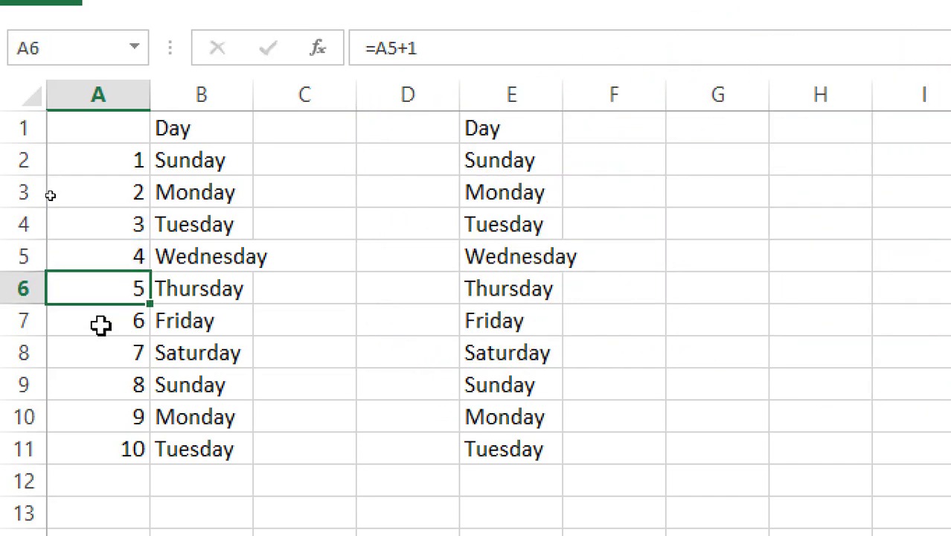
double_click(100, 324)
key(Escape)
double_click(100, 356)
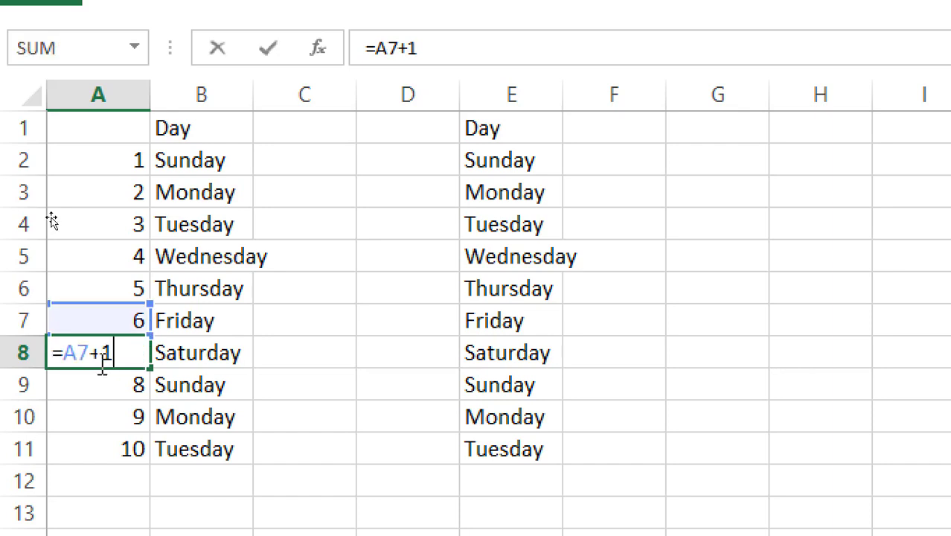
key(Escape)
click(102, 382)
double_click(102, 382)
key(Escape)
click(103, 421)
double_click(104, 424)
key(Escape)
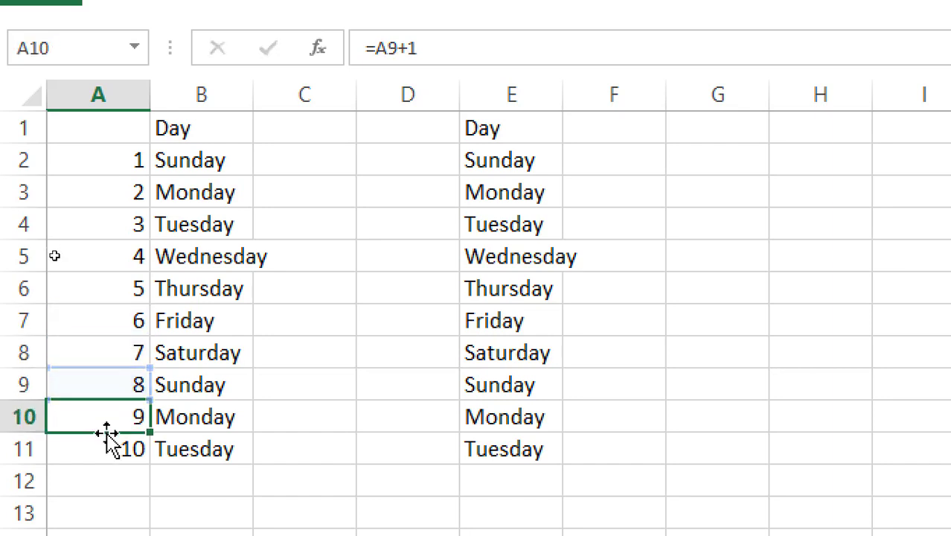
double_click(106, 446)
key(Escape)
click(106, 197)
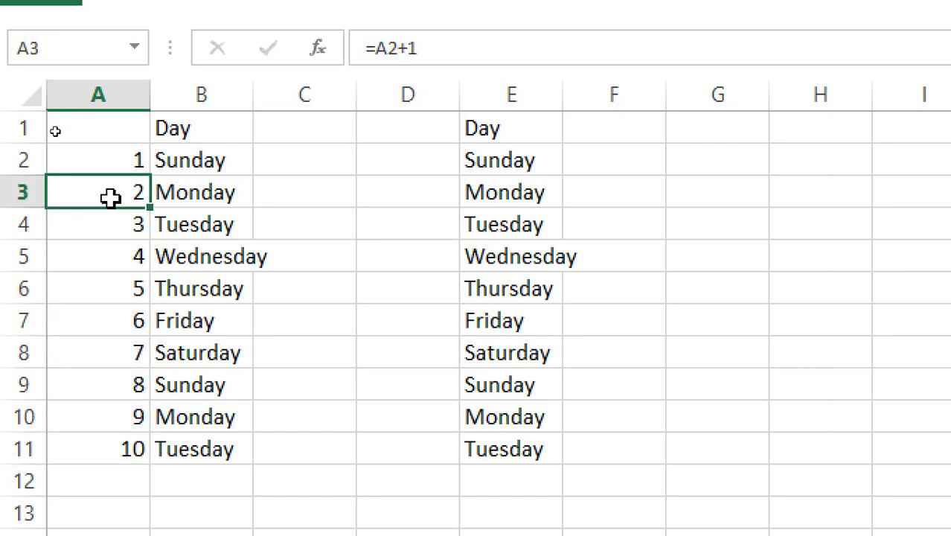
text(x)
key(Escape)
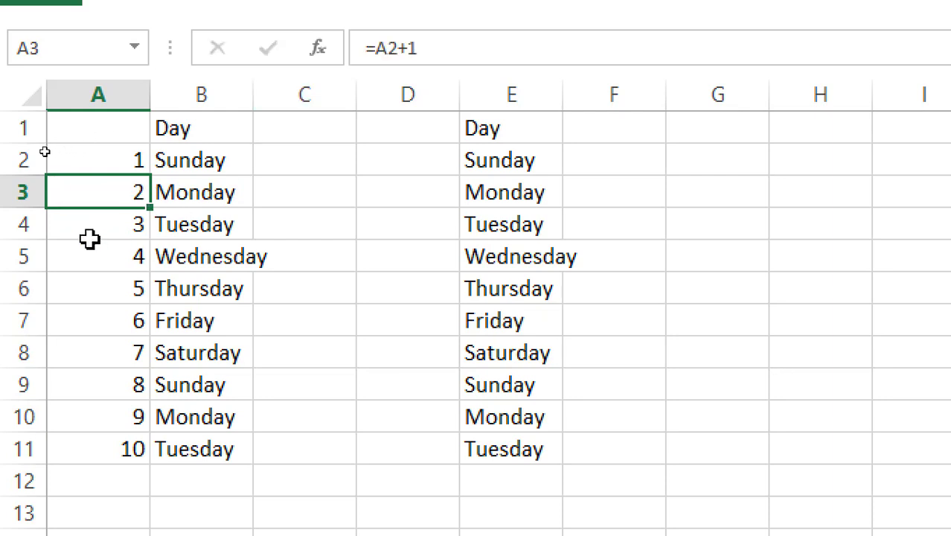
drag(376, 66, 417, 66)
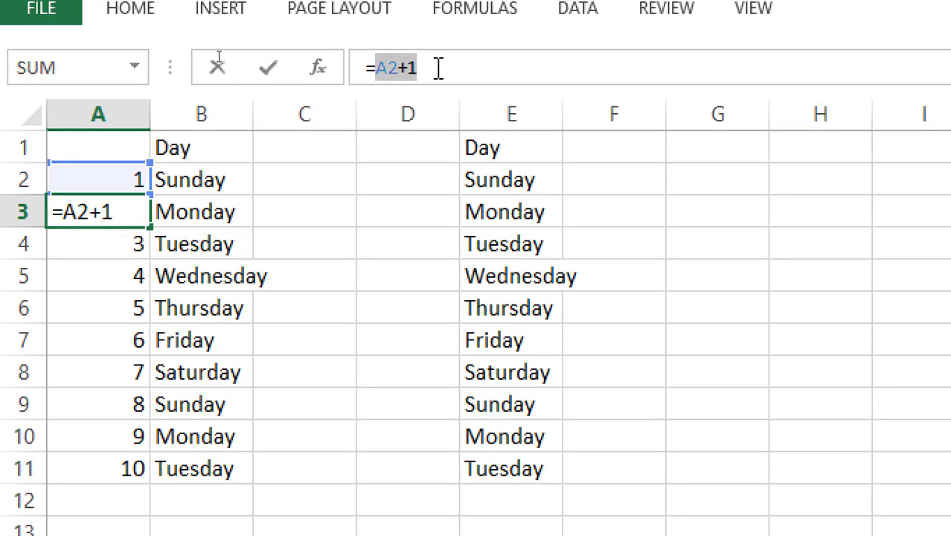
key(Escape)
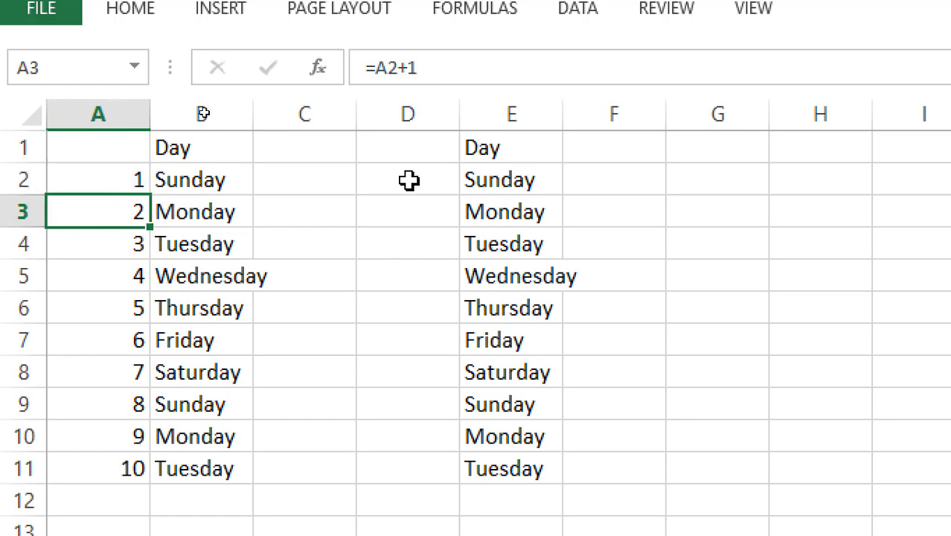
- Enter the formula =ROW()-1 in cell D2
click(409, 180)
text(=)
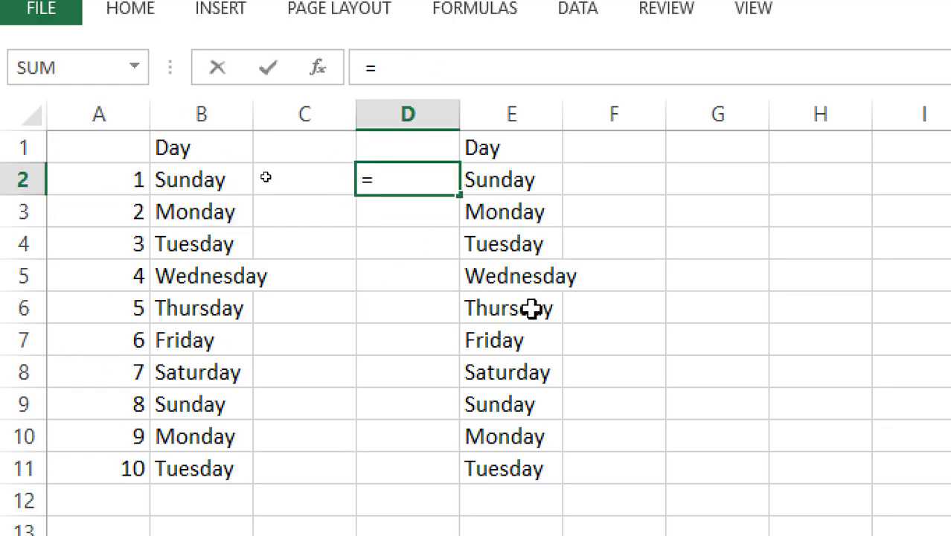
text(row)
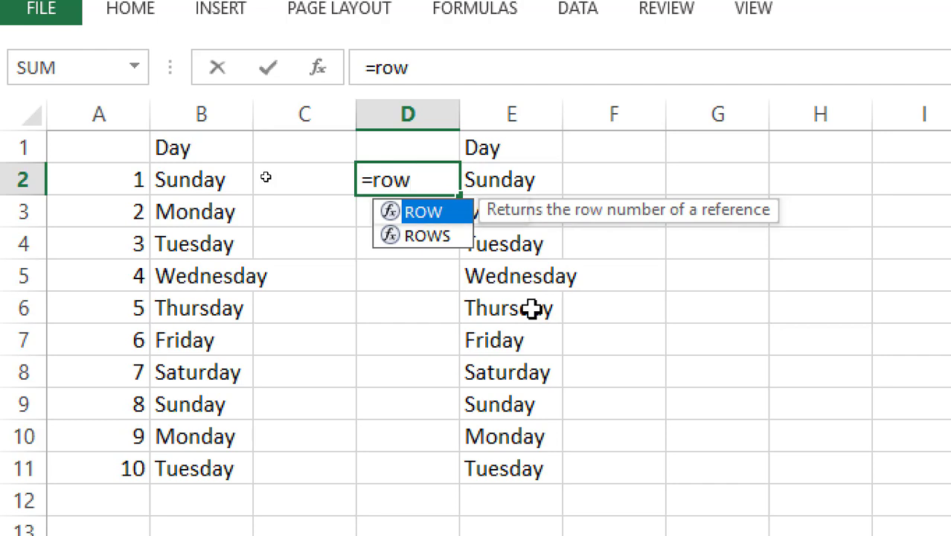
key(Tab)
key(Return)
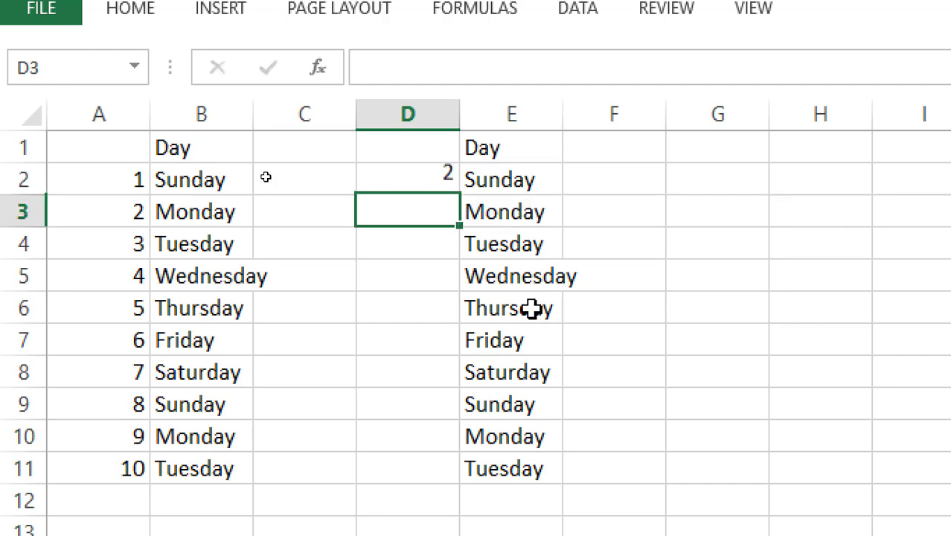
click(453, 179)
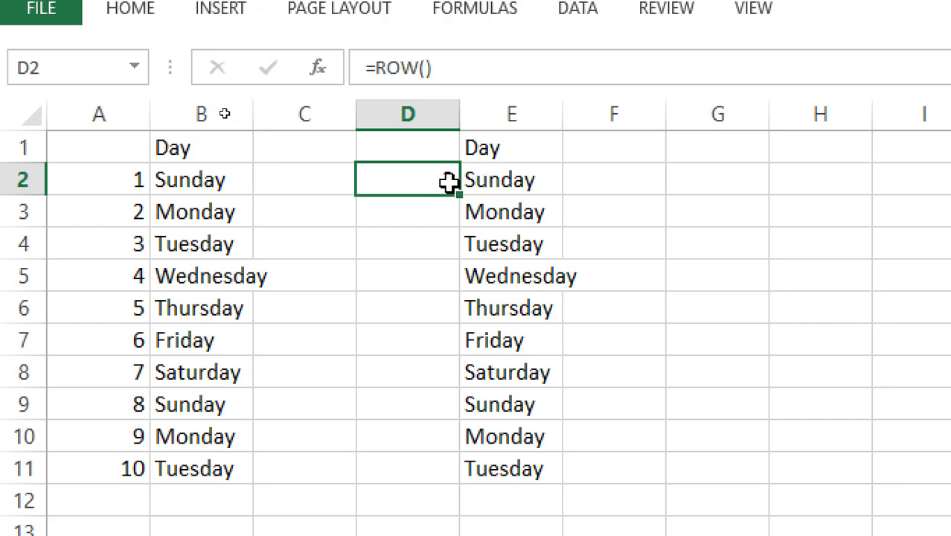
click(488, 68)
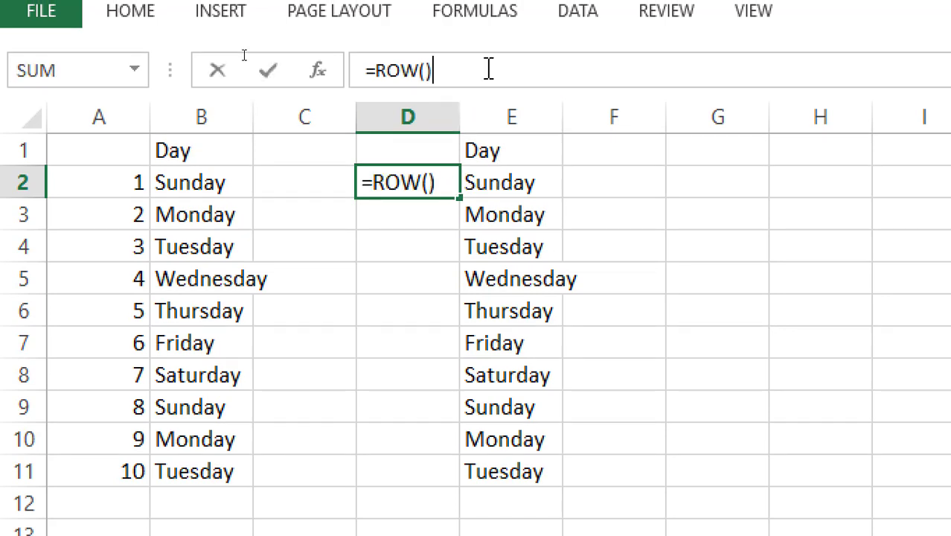
text(-1)
key(Return)
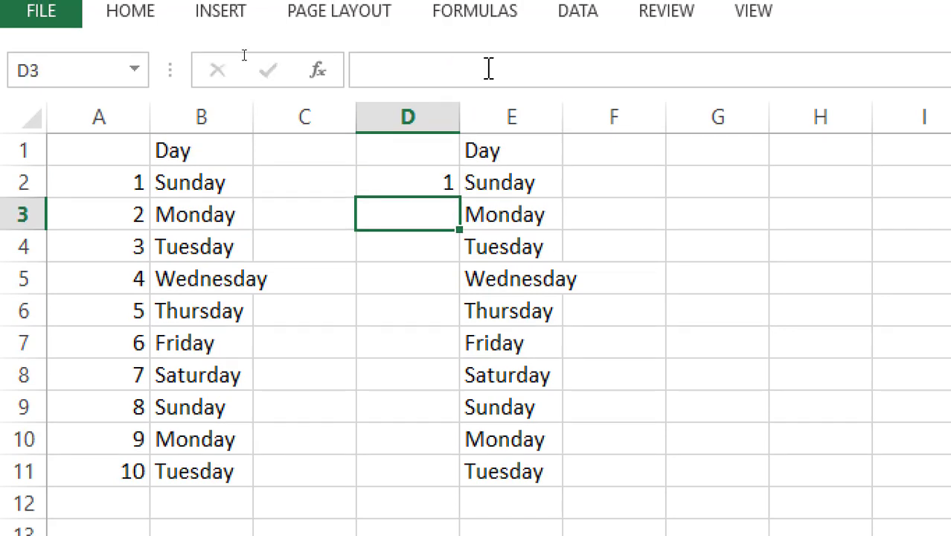
- Fill D2's formula down to D11 so column D counts 1 to 10
key(Up)
key(shift+Down)
key(shift+Down)
key(shift+Down)
key(shift+Down)
key(shift+Down)
key(shift+Down)
key(shift+Down)
key(shift+Down)
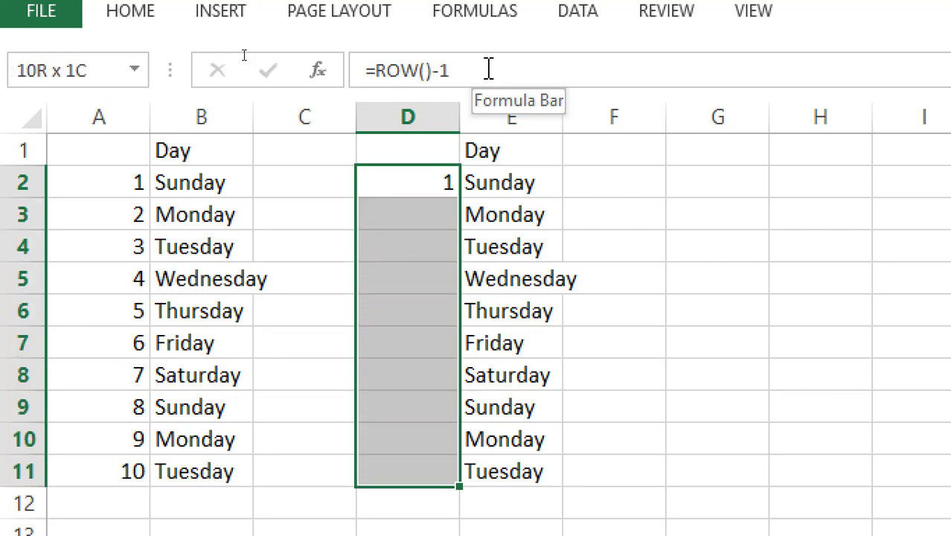
key(ctrl+d)
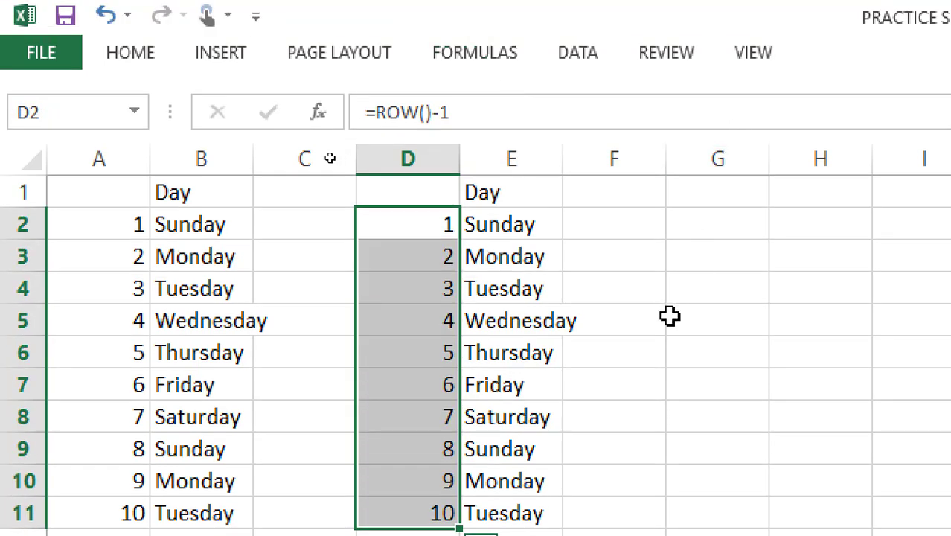
click(92, 224)
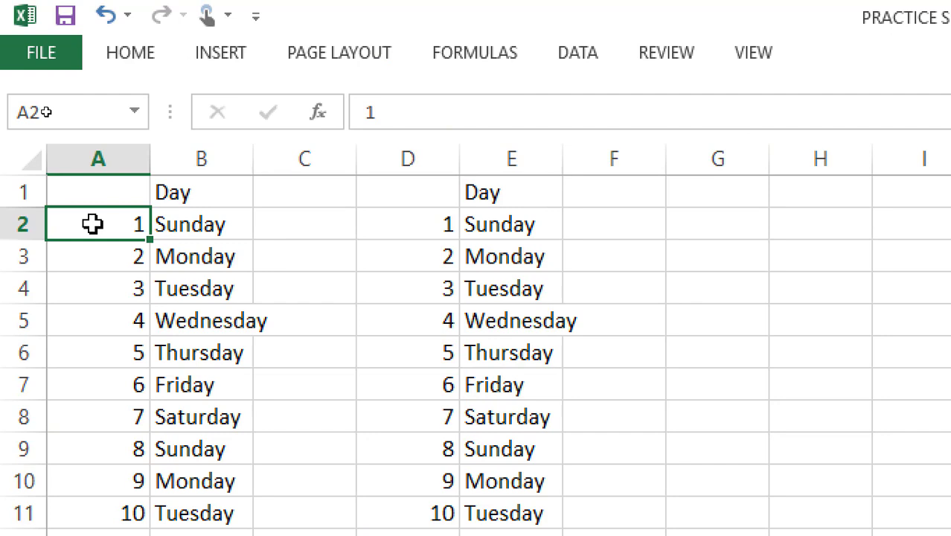
- Check the formula in A3 and the numbers down column D
click(100, 261)
click(396, 223)
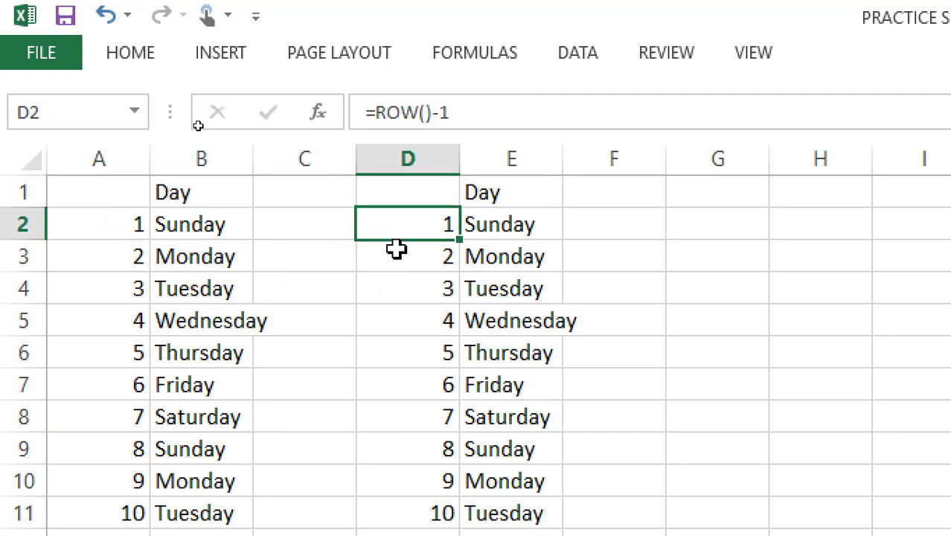
click(396, 252)
click(425, 227)
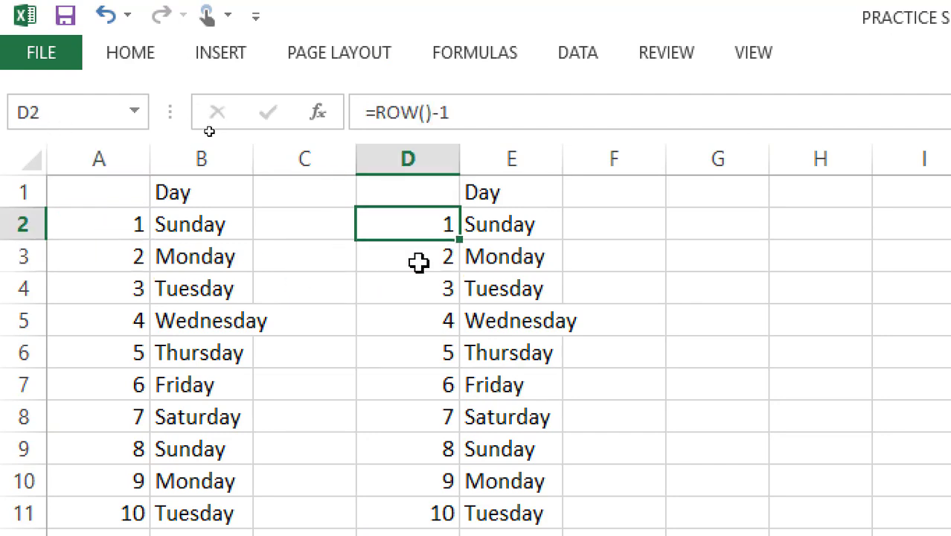
click(420, 259)
click(411, 321)
click(399, 385)
click(398, 446)
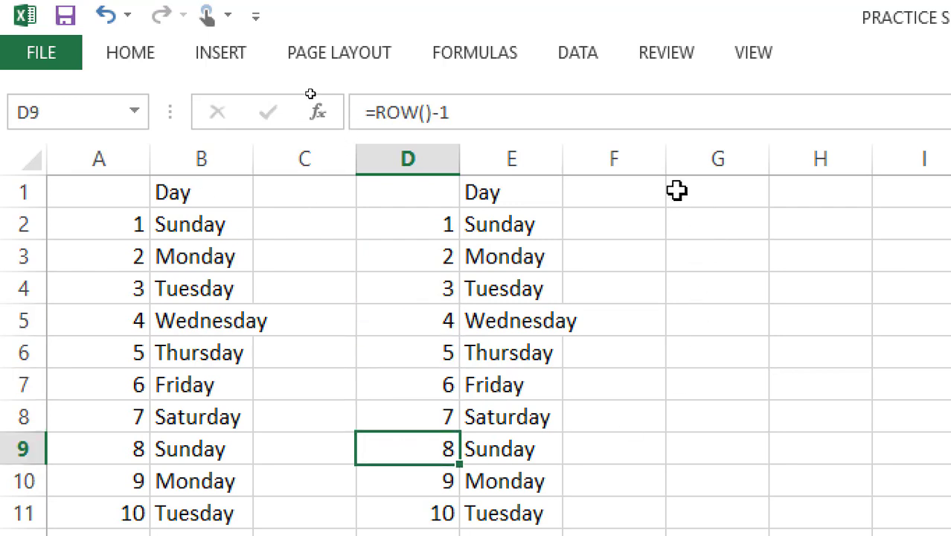
- Copy column E's Day list and paste it into column H
click(530, 153)
key(ctrl+c)
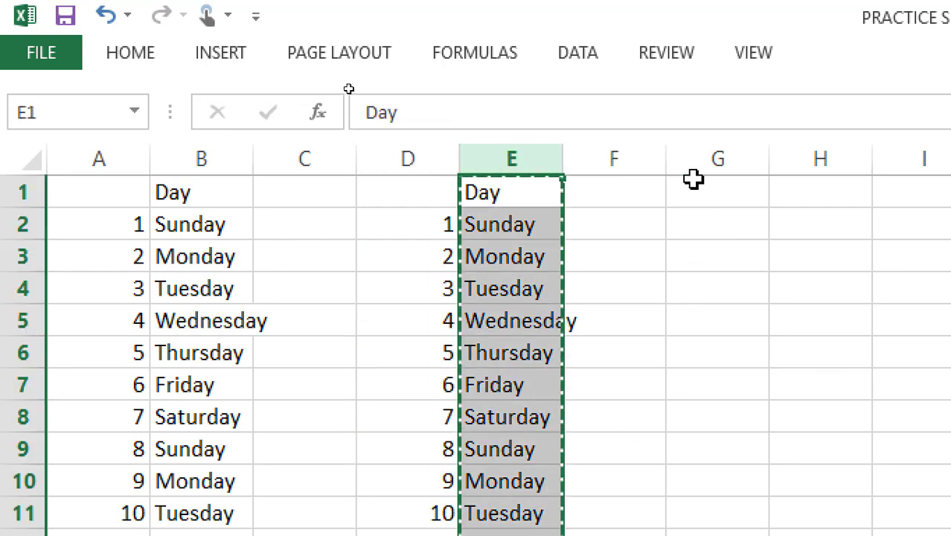
click(797, 152)
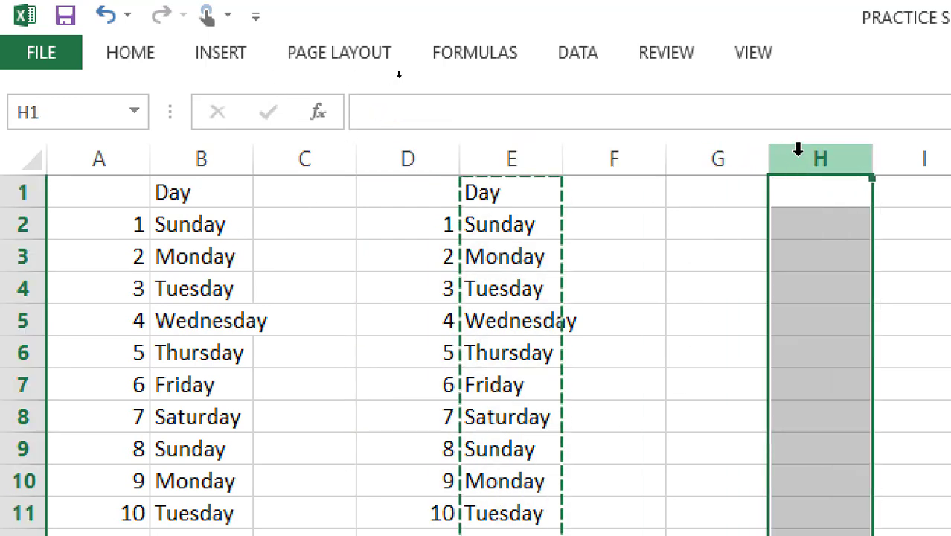
key(ctrl+v)
click(785, 259)
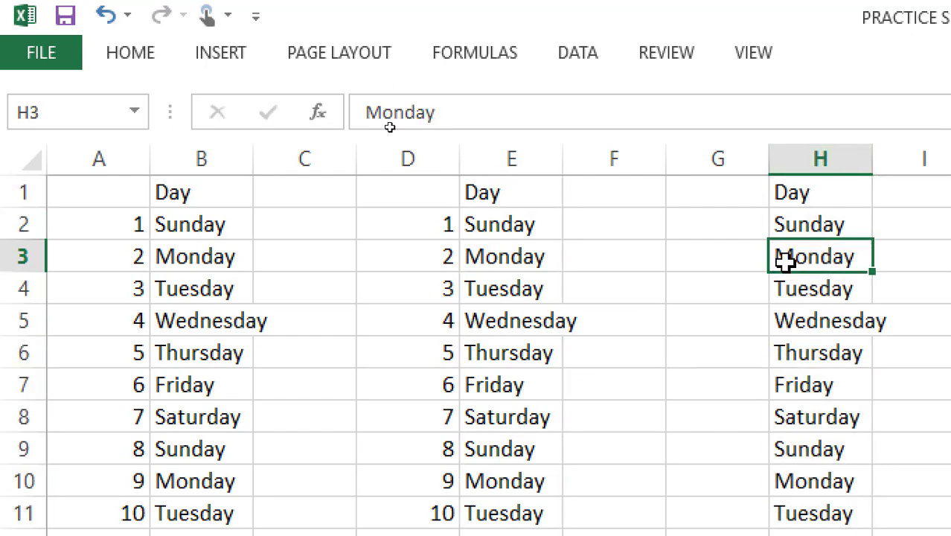
click(192, 195)
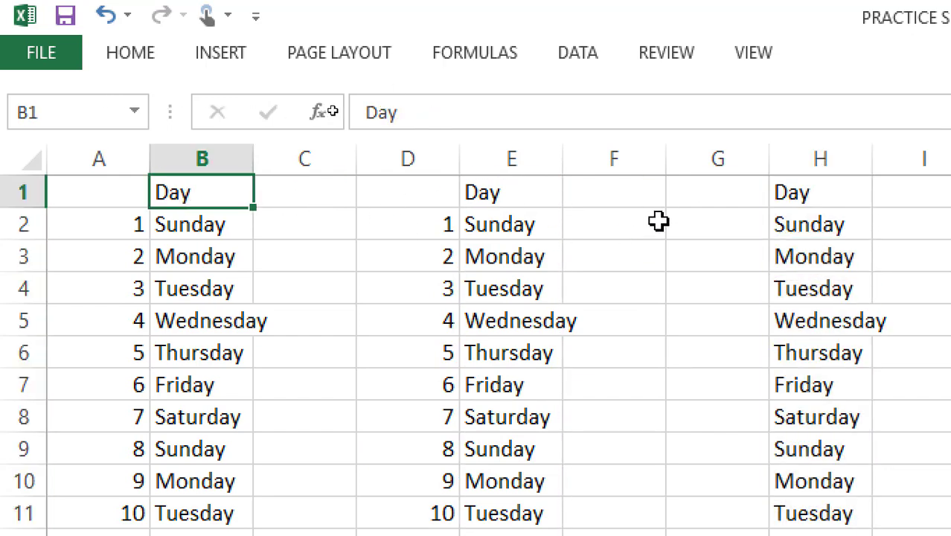
- Enter the starting number 1 in cell G2
click(700, 216)
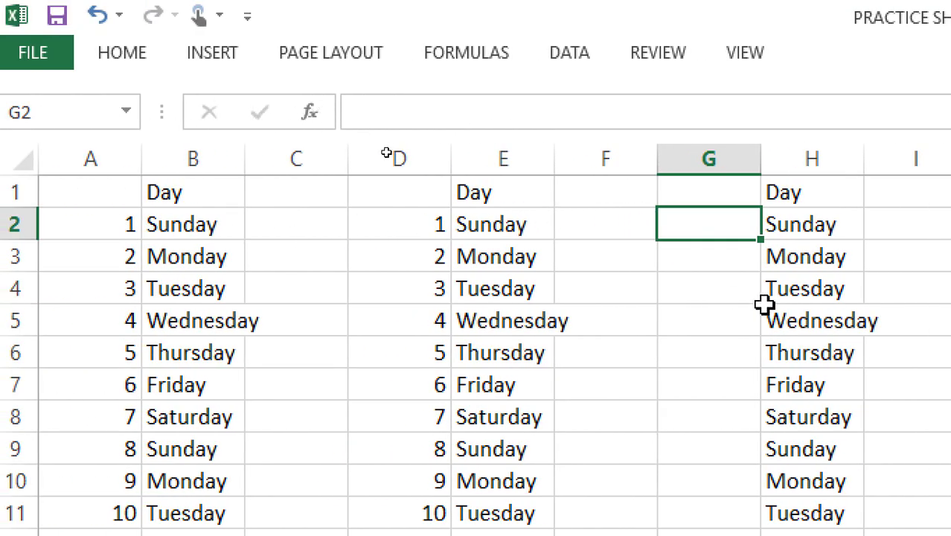
text(1)
key(Return)
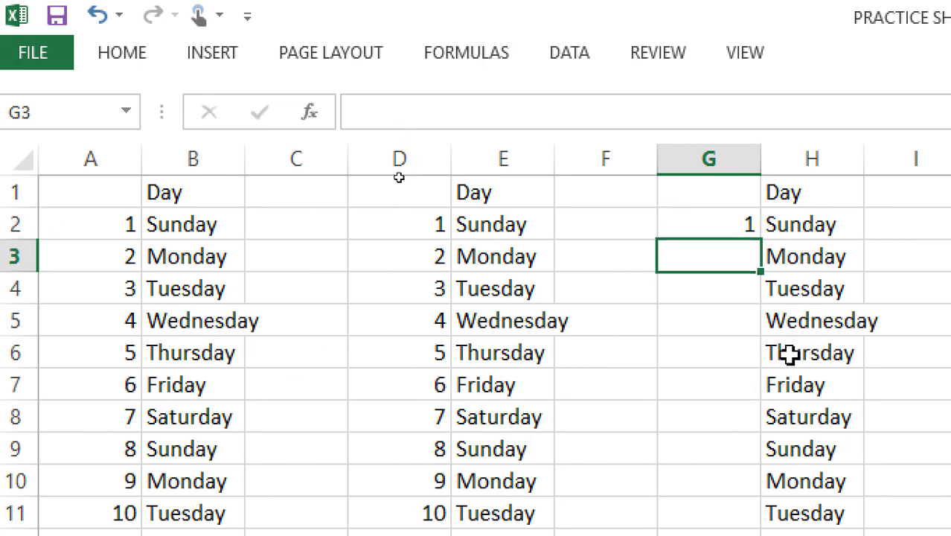
key(Right)
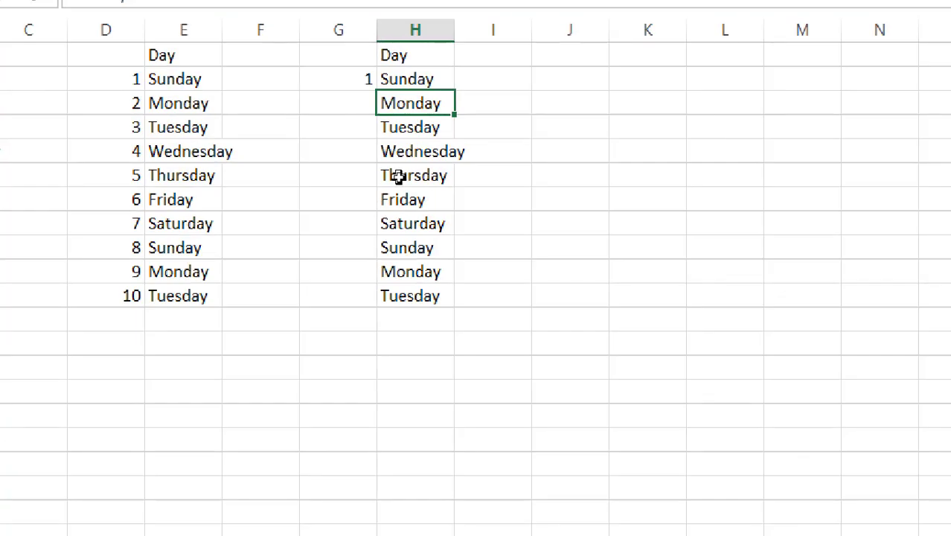
- Select G2 through G11 from the bottom cell with Ctrl+Shift+Up
click(357, 289)
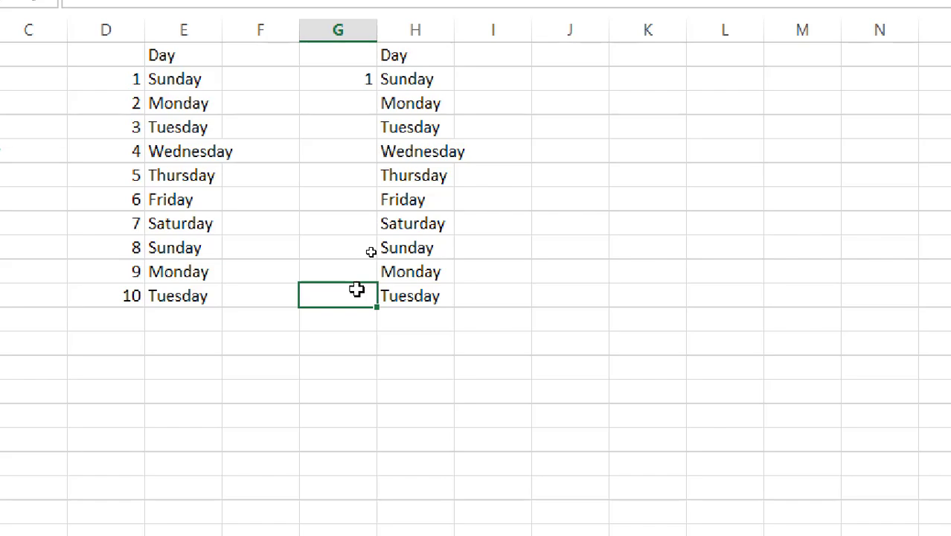
key(super)
key(super)
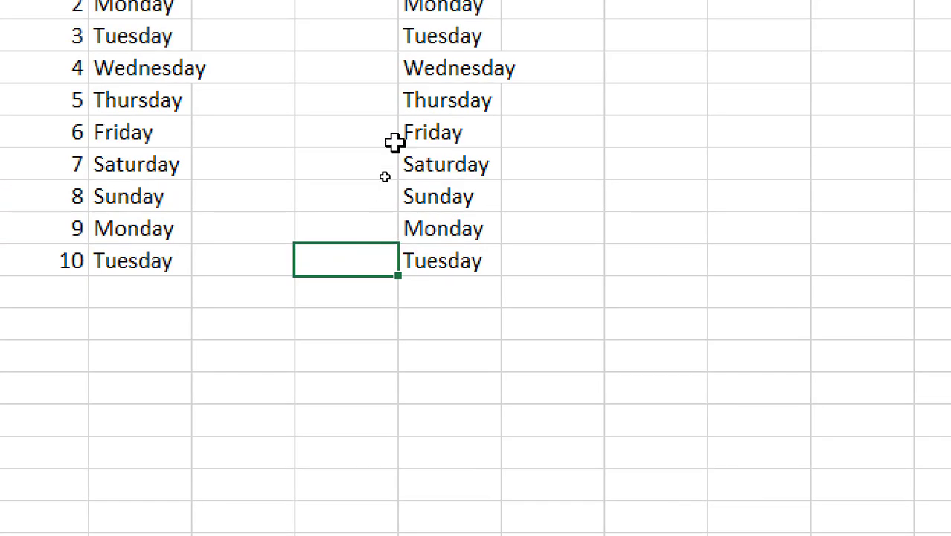
mouse_move(362, 416)
mouse_down()
mouse_move(360, 99)
mouse_move(371, 141)
mouse_up()
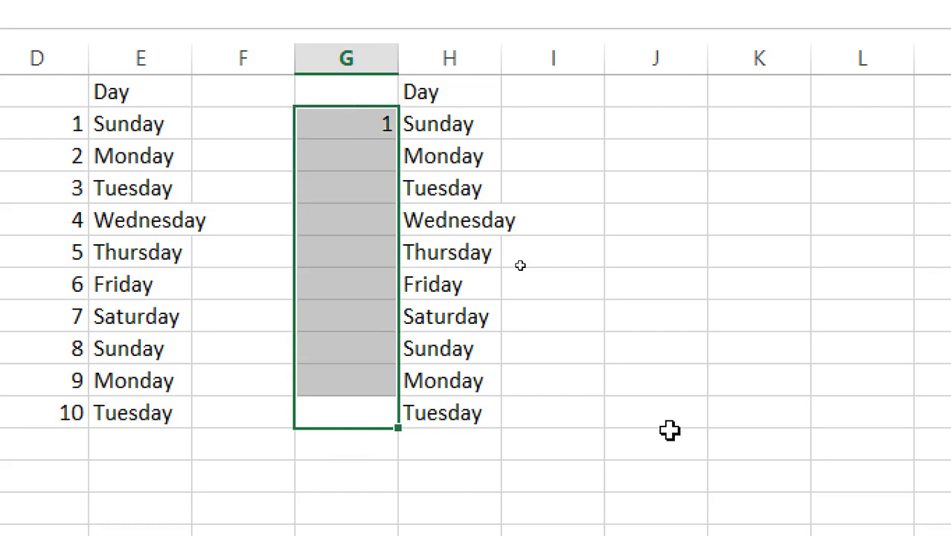
click(370, 414)
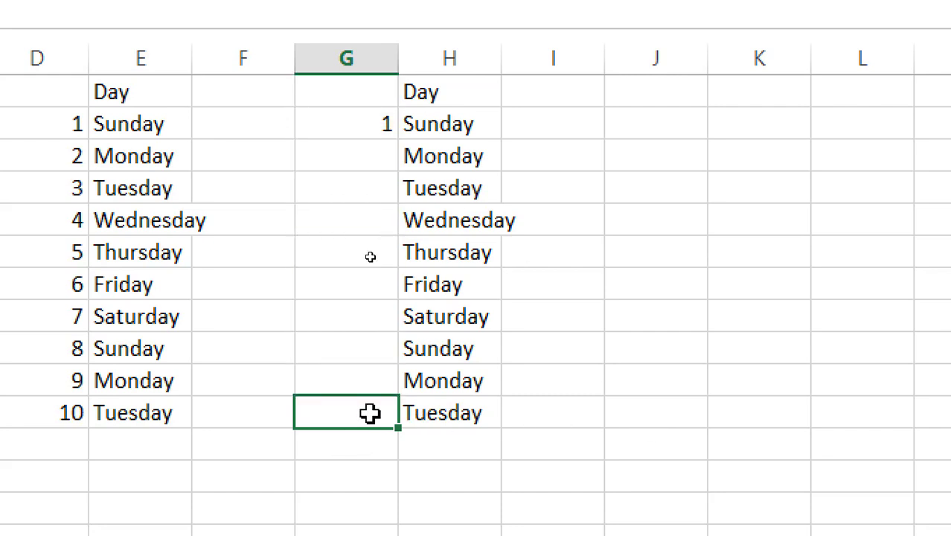
key(ctrl+shift+Up)
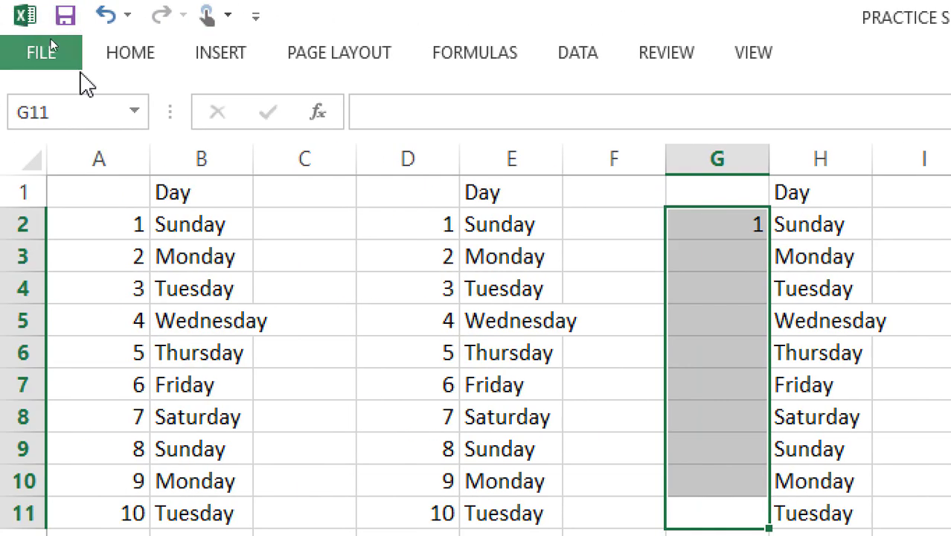
- Fill G2:G11 via Home > Fill > Series as a linear series, step 1, numbering 1 to 10
click(135, 62)
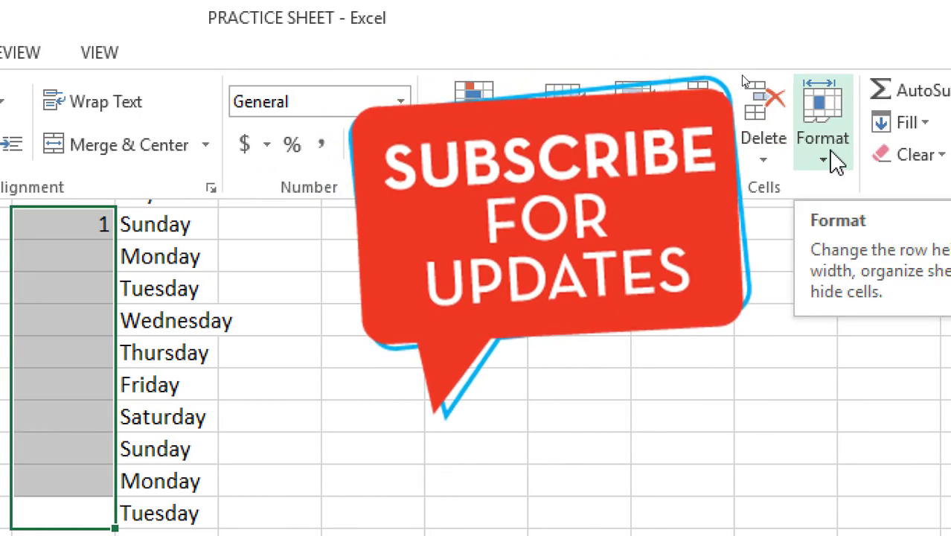
click(831, 132)
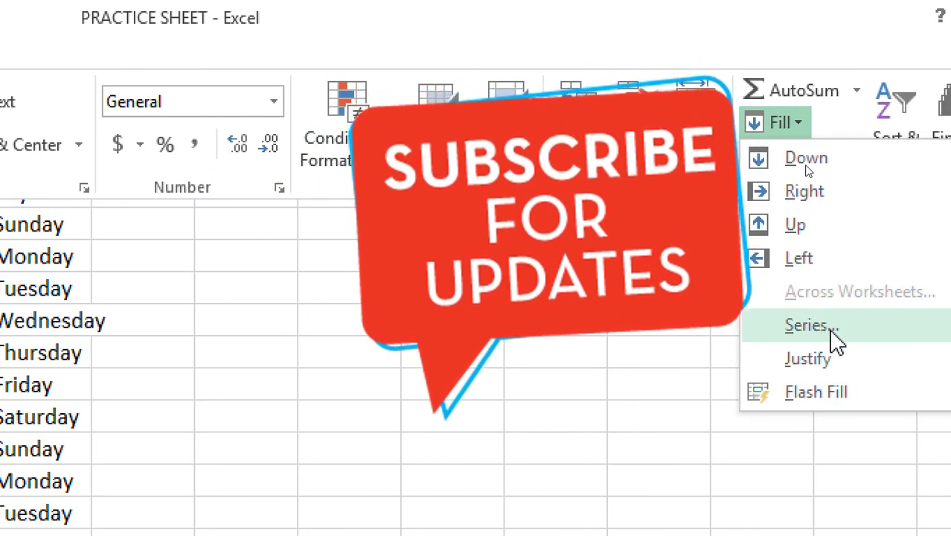
click(779, 336)
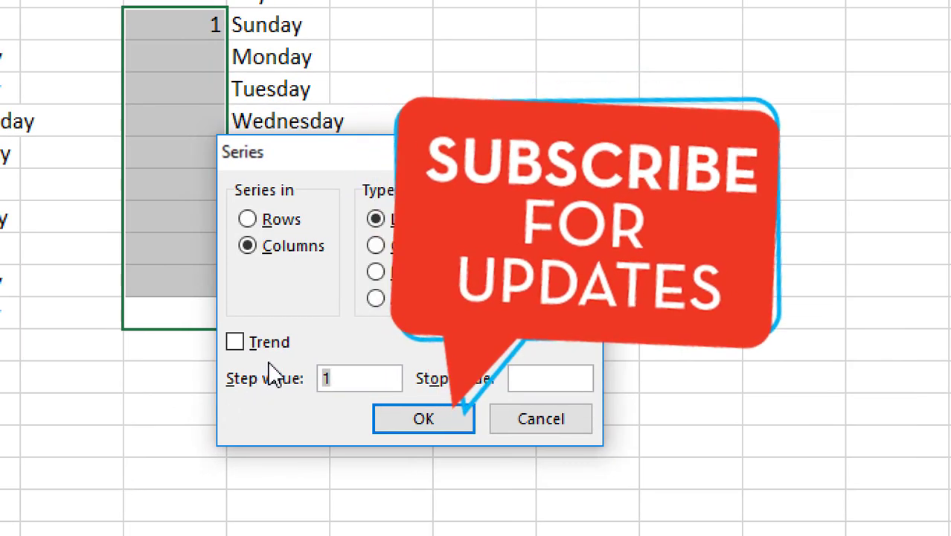
click(423, 419)
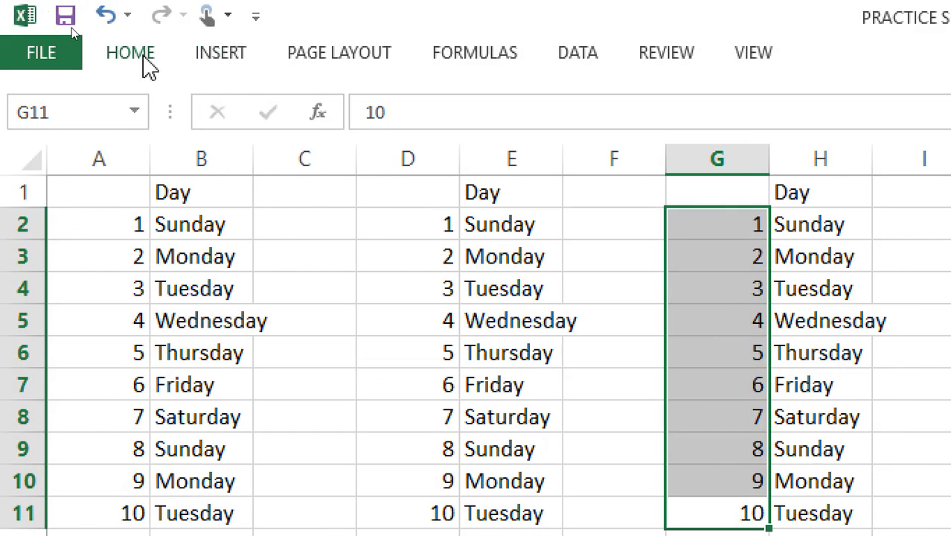
click(145, 59)
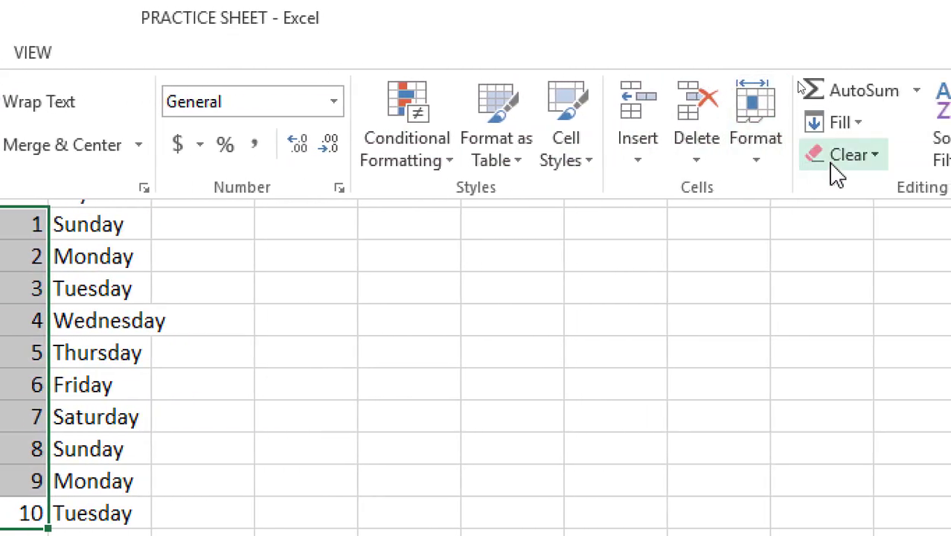
click(813, 127)
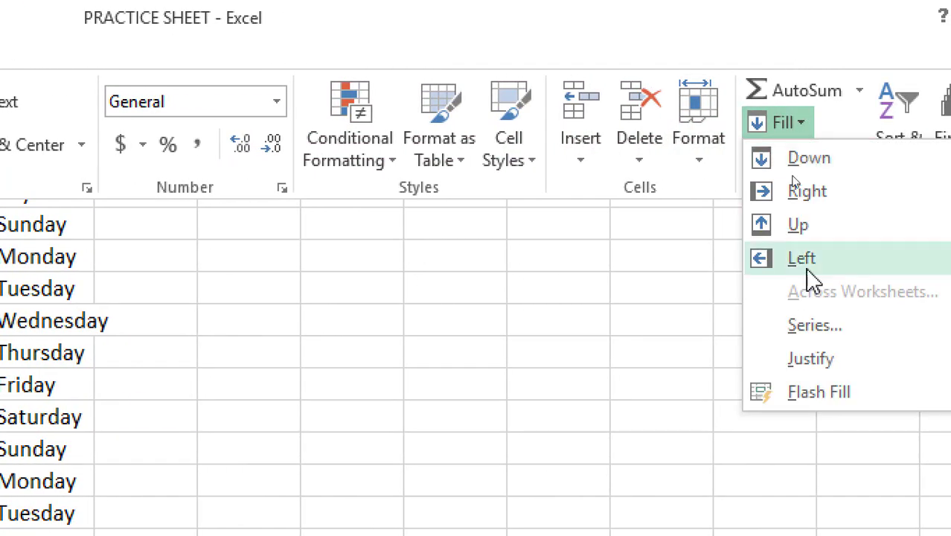
click(826, 322)
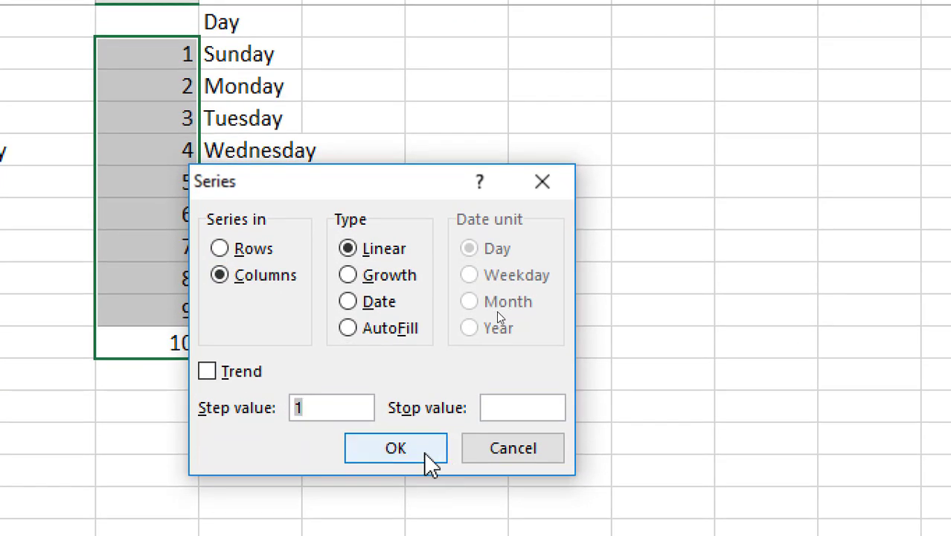
click(424, 449)
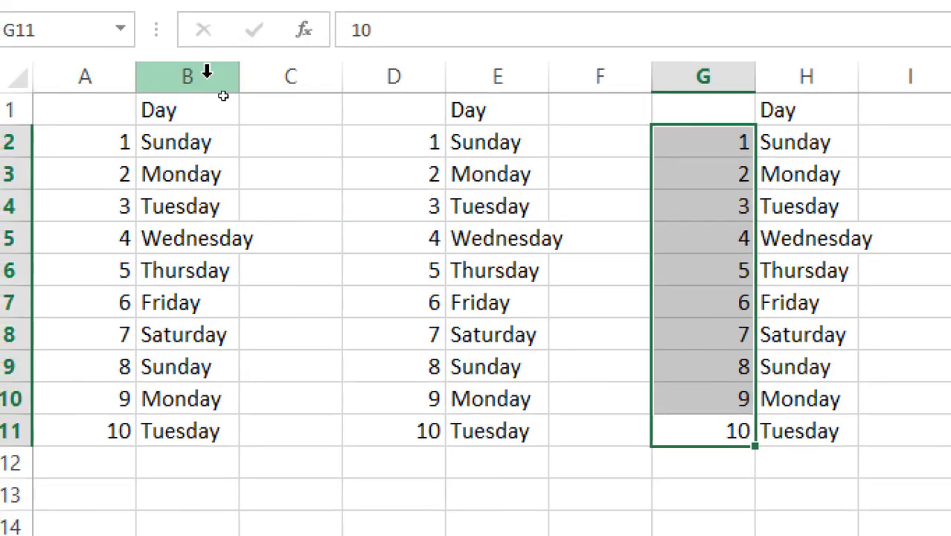
mouse_move(726, 174)
mouse_down()
mouse_move(726, 462)
mouse_move(733, 429)
mouse_up()
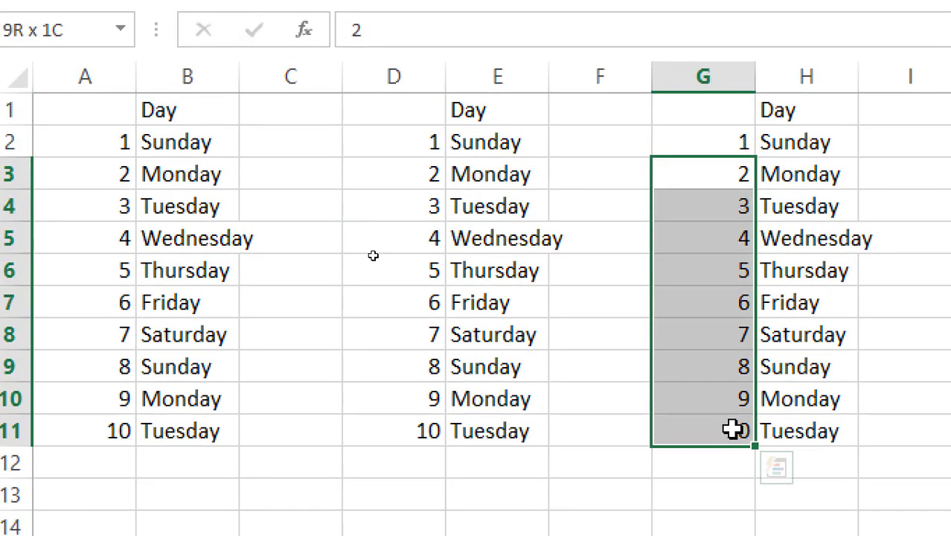
- Delete the numbers 2 to 10 in column G and reselect G2:G11
key(Delete)
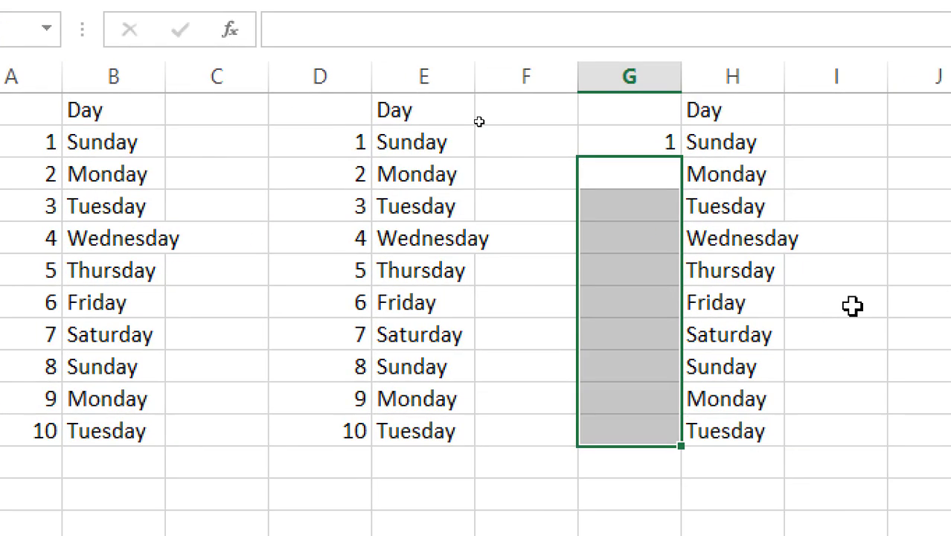
click(612, 138)
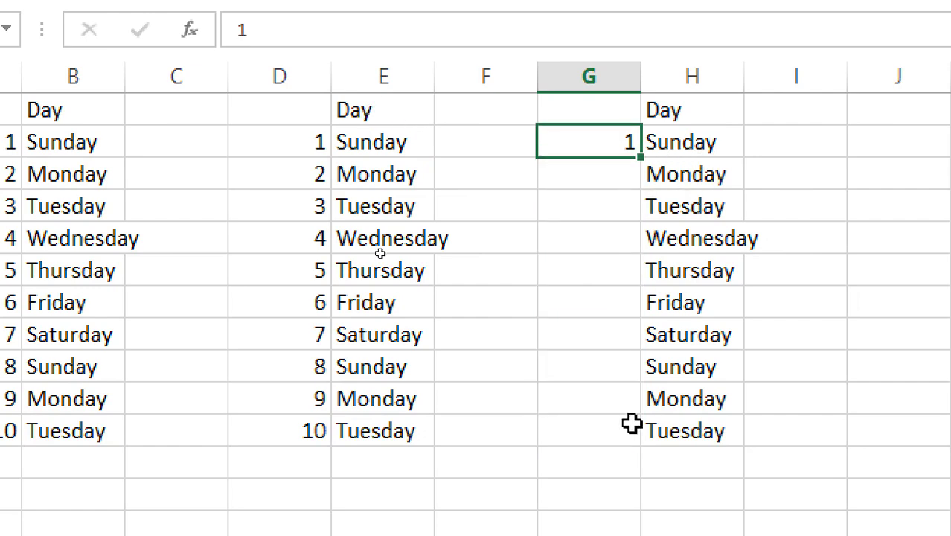
key(Right)
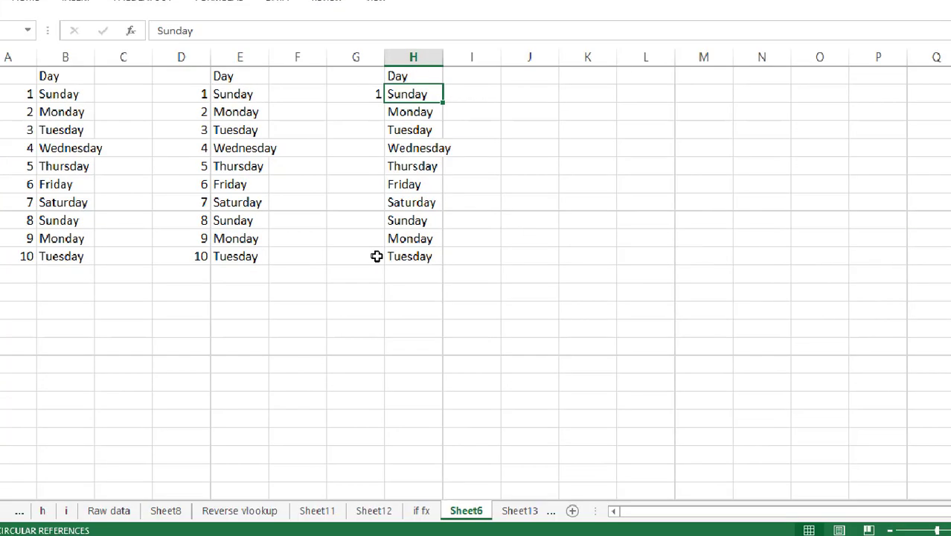
click(305, 227)
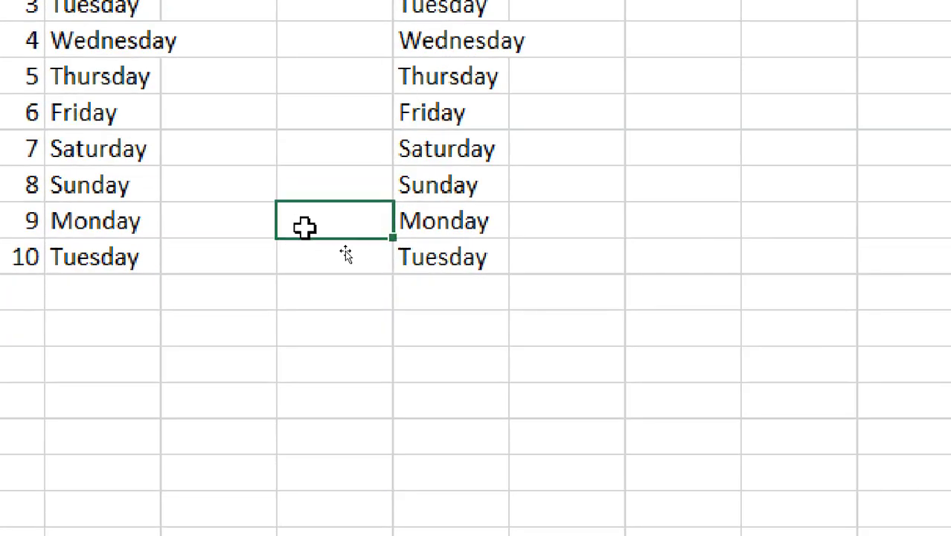
click(317, 266)
key(ctrl+shift+Up)
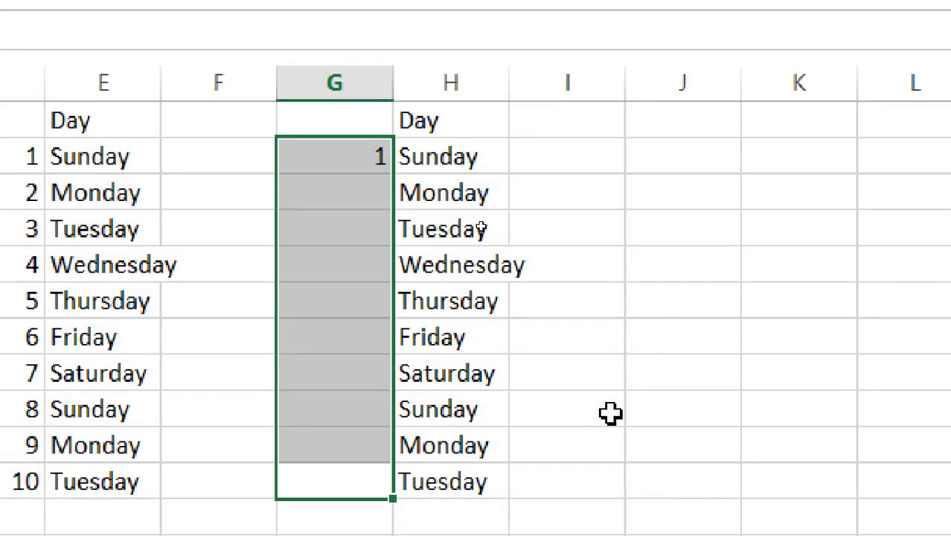
- Refill G2:G11 as a 1–10 series with the Alt+H, F, I, S, Enter shortcut
key(alt+h)
key(f)
key(i)
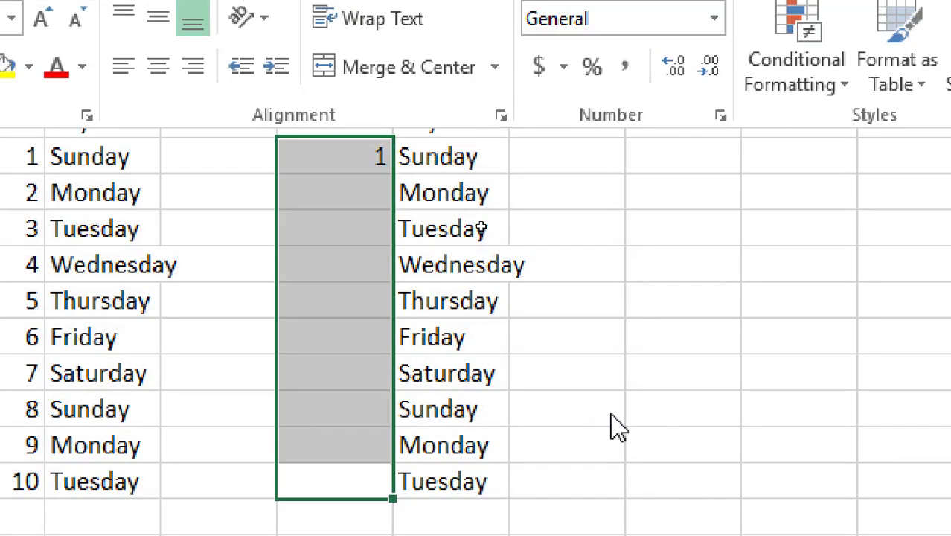
key(s)
key(Return)
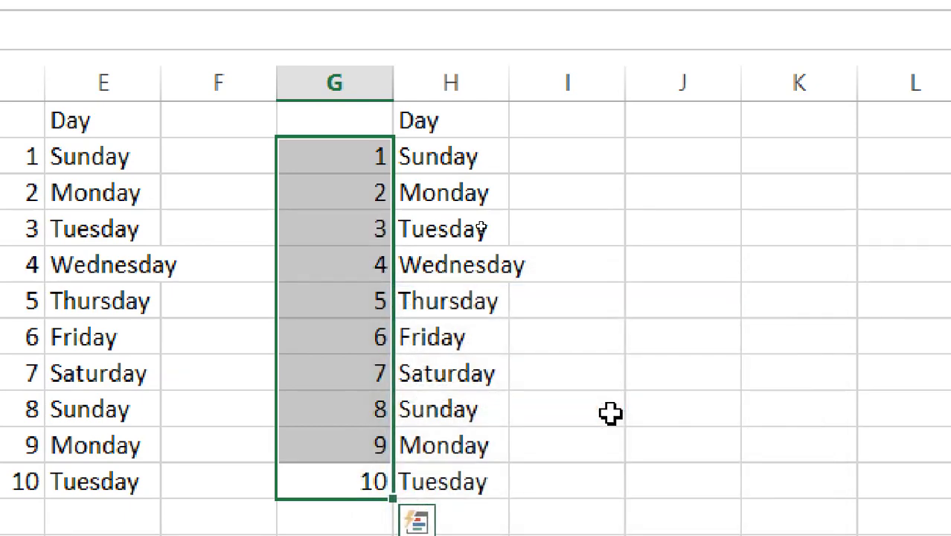
- Write the note 'alt h, fi, s, enter' in J2 and autofit column J to show it in full
click(682, 202)
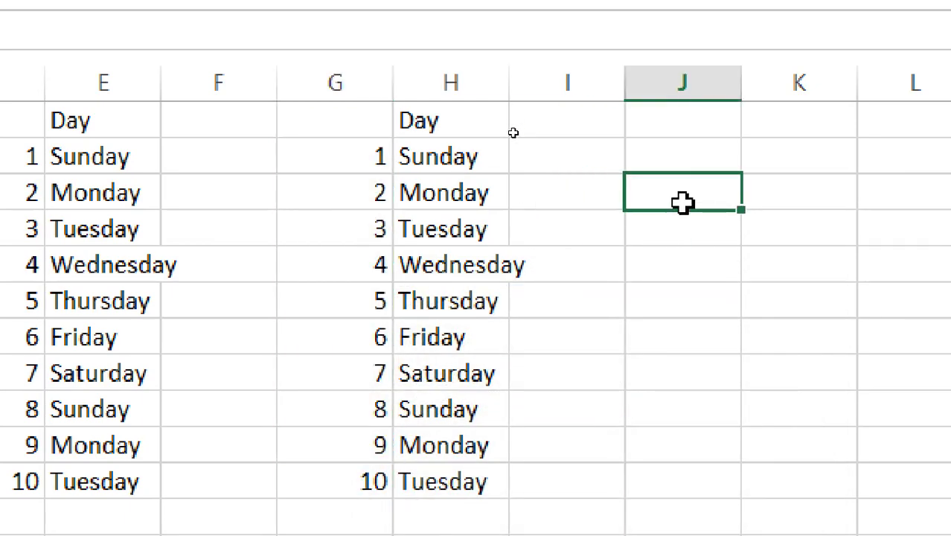
text(alt )
text(h,)
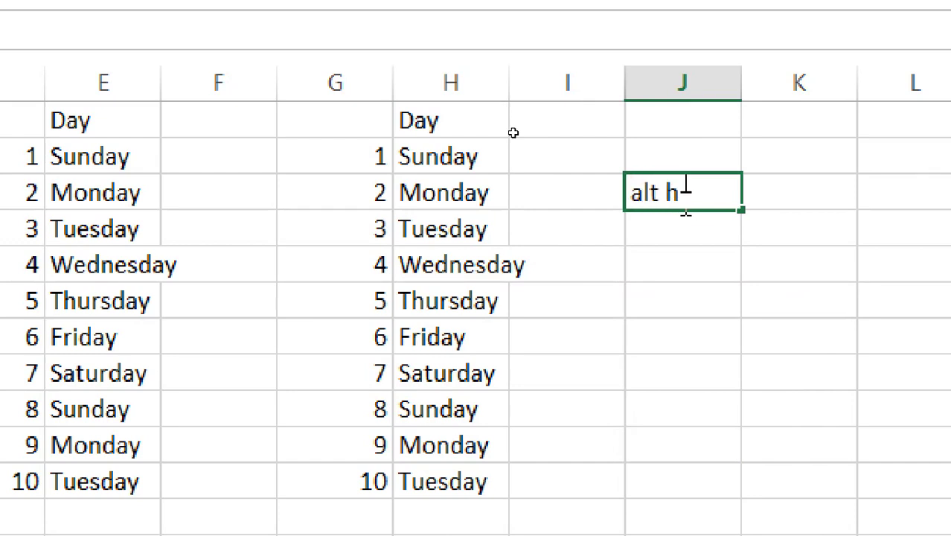
text( fi, )
text(s,)
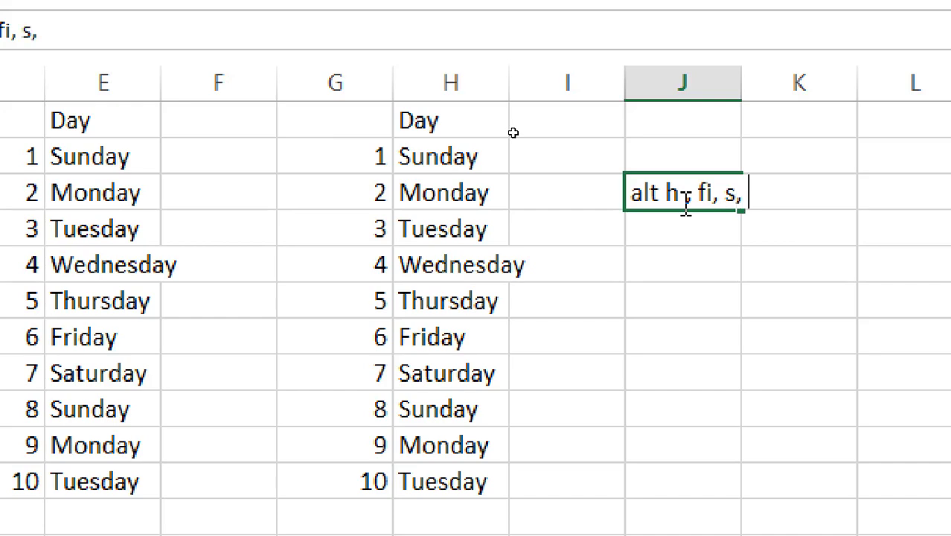
text( enter)
key(Return)
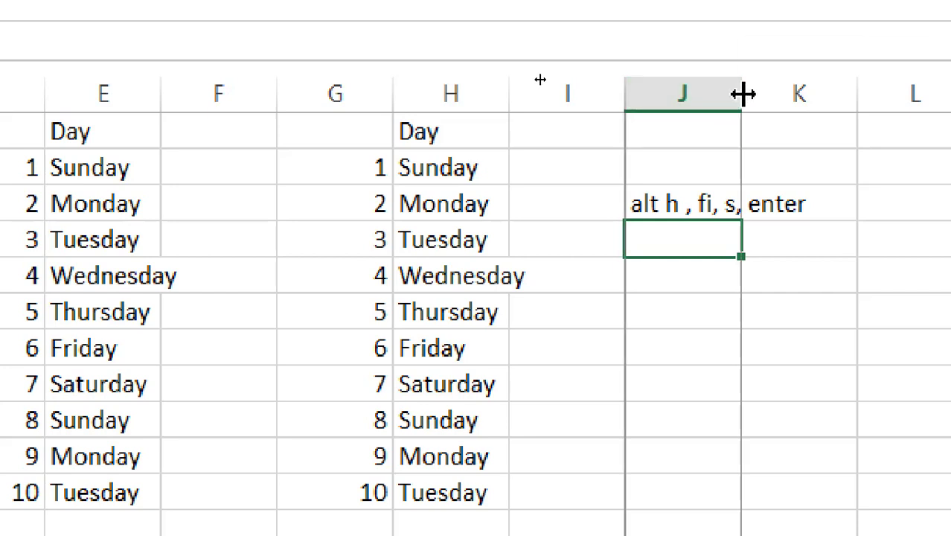
double_click(741, 93)
click(643, 213)
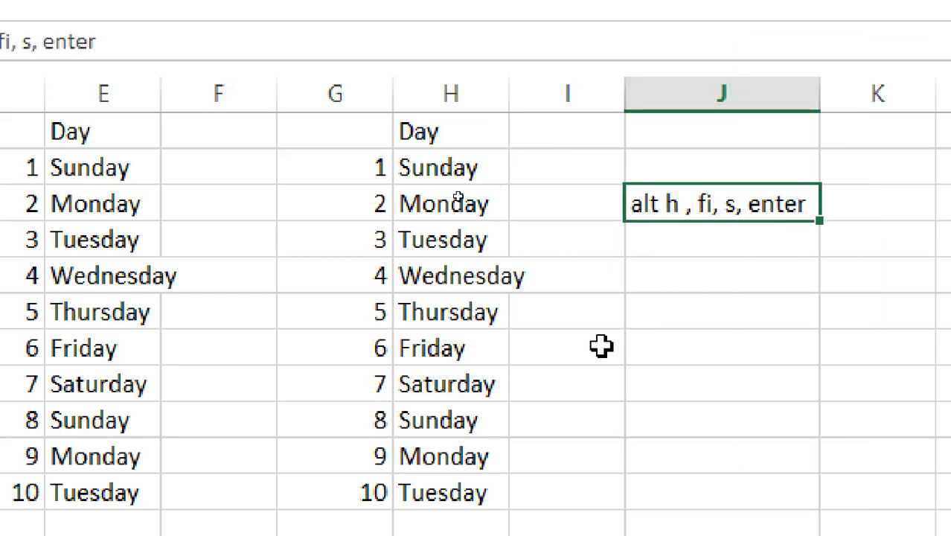
- Delete the numbers 2–10 from column G, then select G2 through G11
mouse_move(359, 160)
mouse_down()
mouse_move(346, 212)
mouse_move(360, 452)
mouse_up()
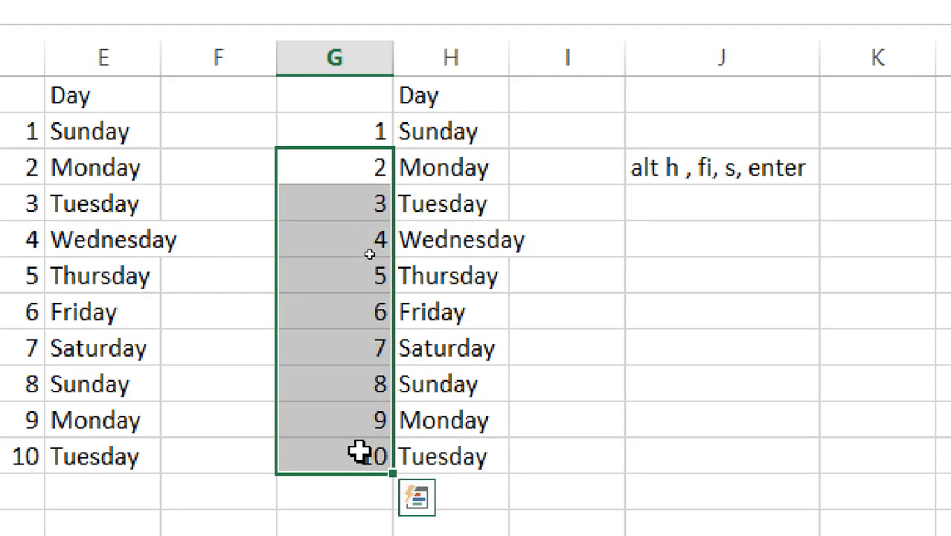
key(Delete)
drag(372, 132, 327, 460)
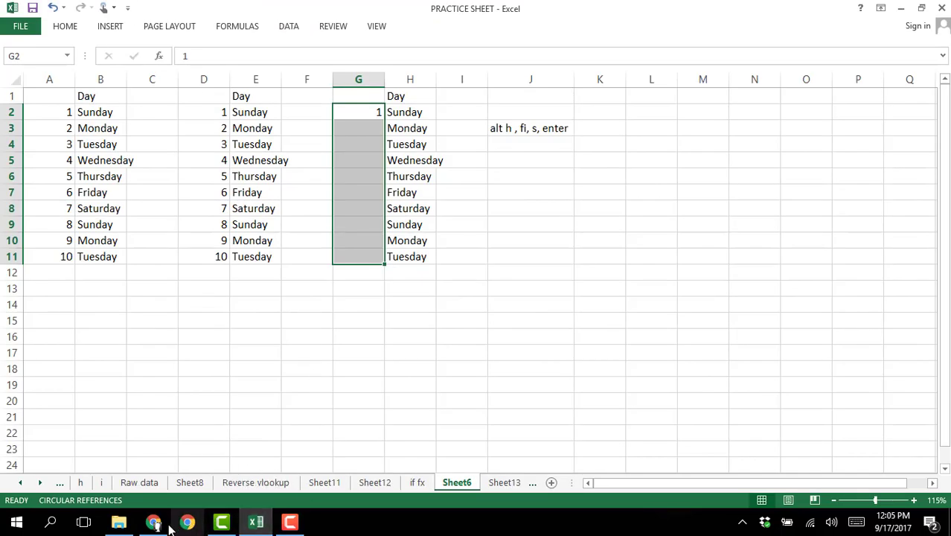
click(153, 521)
- Close the serial-number video tab and return to the Creator Studio page
click(465, 10)
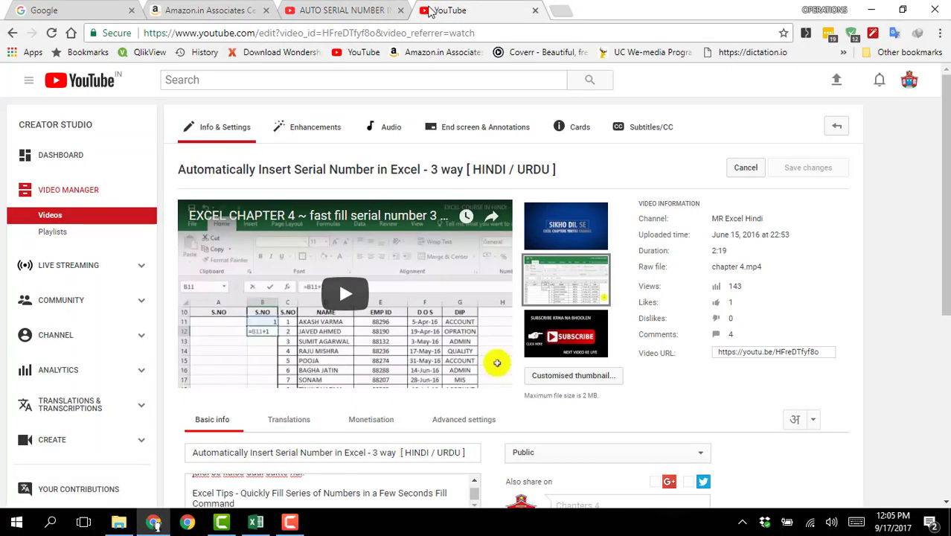
click(400, 10)
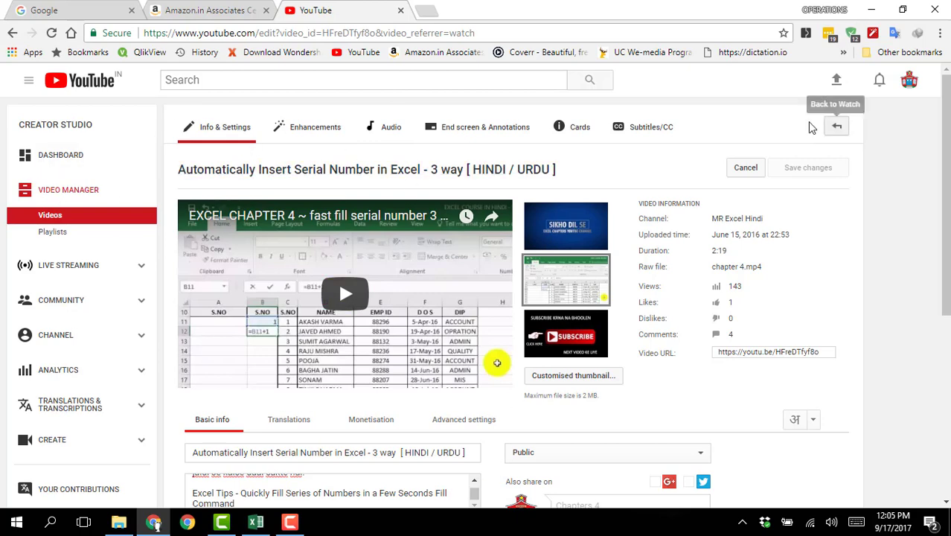
scroll(338, 244, down, 1)
scroll(742, 293, down, 4)
scroll(742, 293, up, 5)
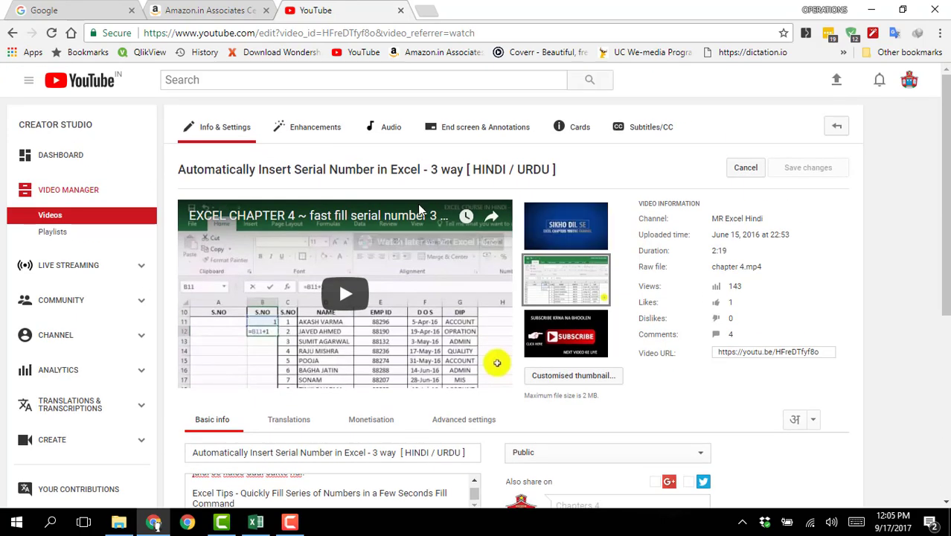
- Go to My channel and show its VIDEOS tab listing the uploads
click(912, 80)
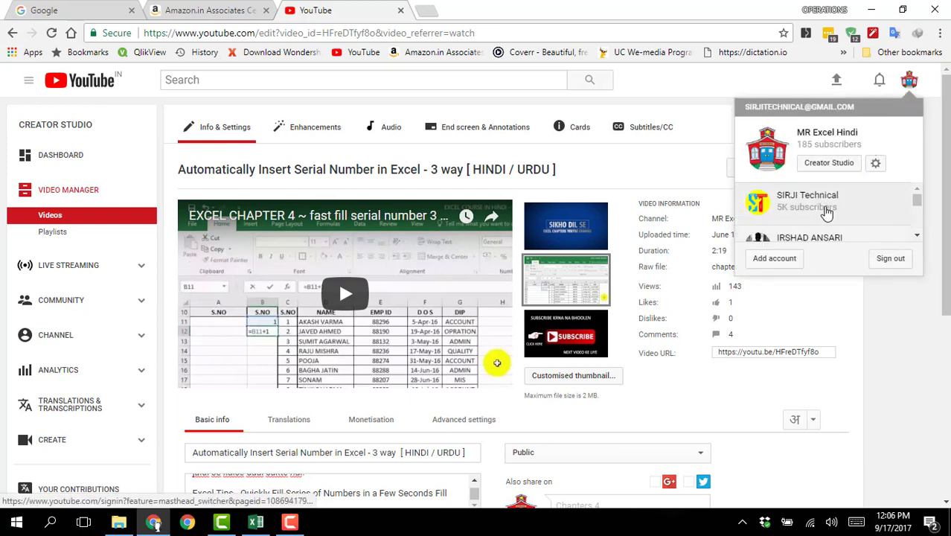
click(74, 222)
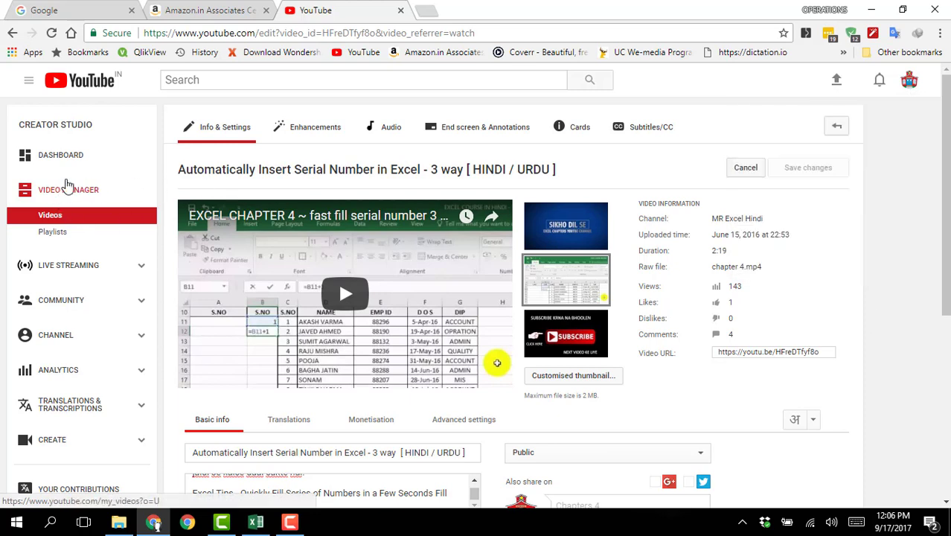
click(29, 82)
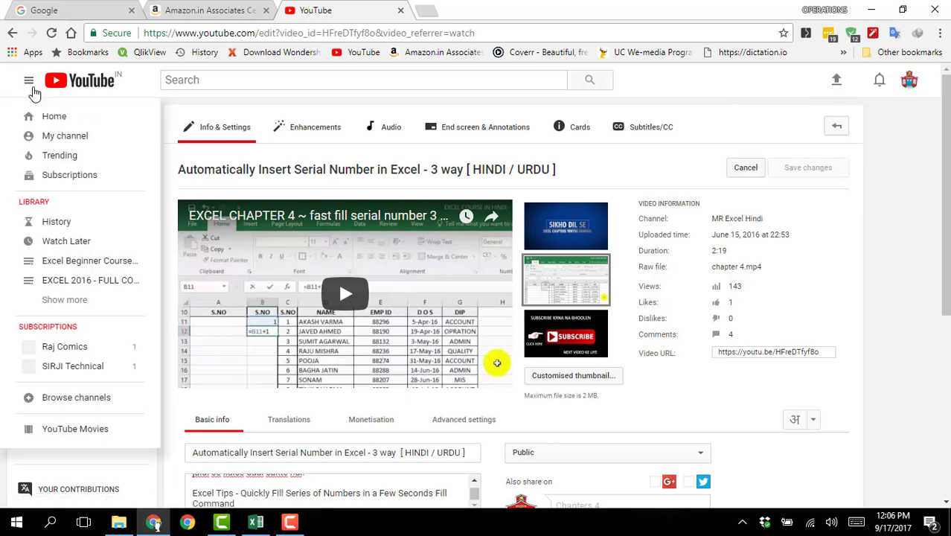
click(59, 141)
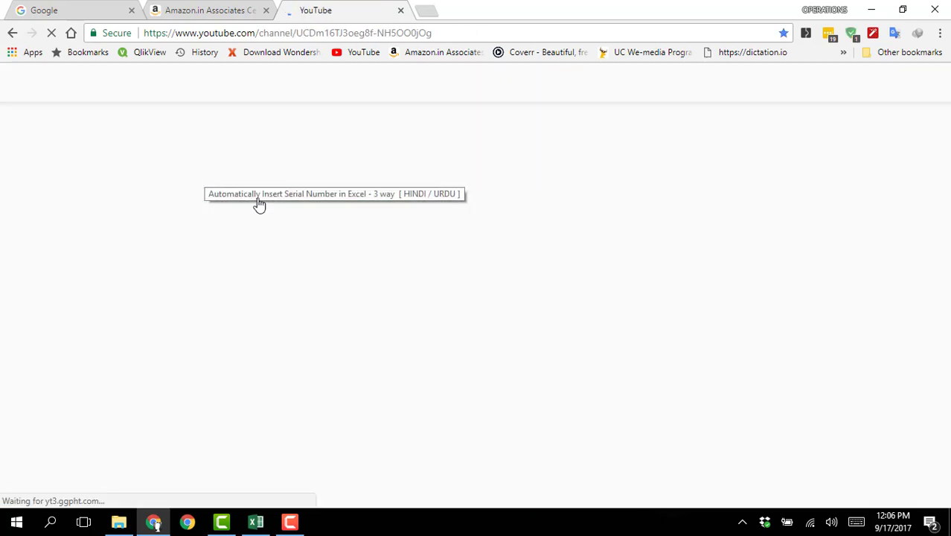
scroll(632, 389, down, 1)
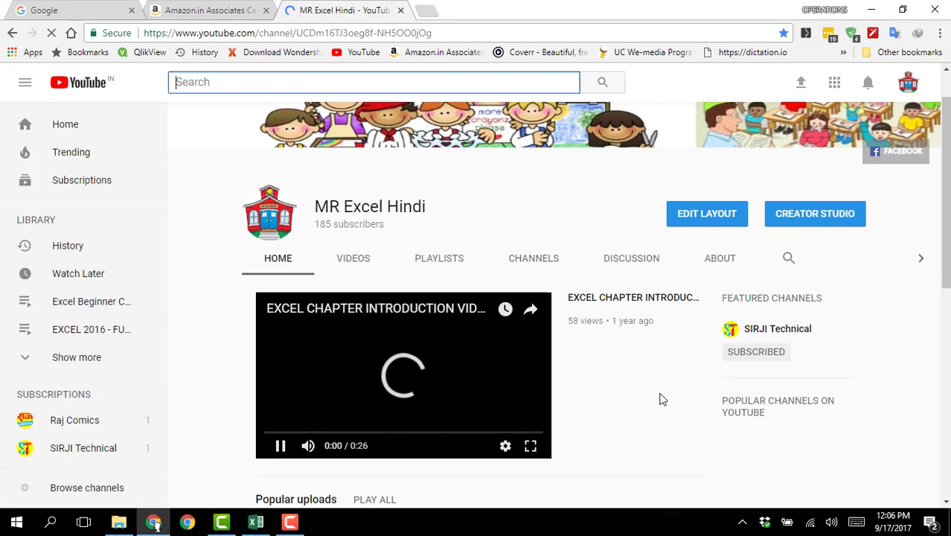
scroll(658, 396, down, 1)
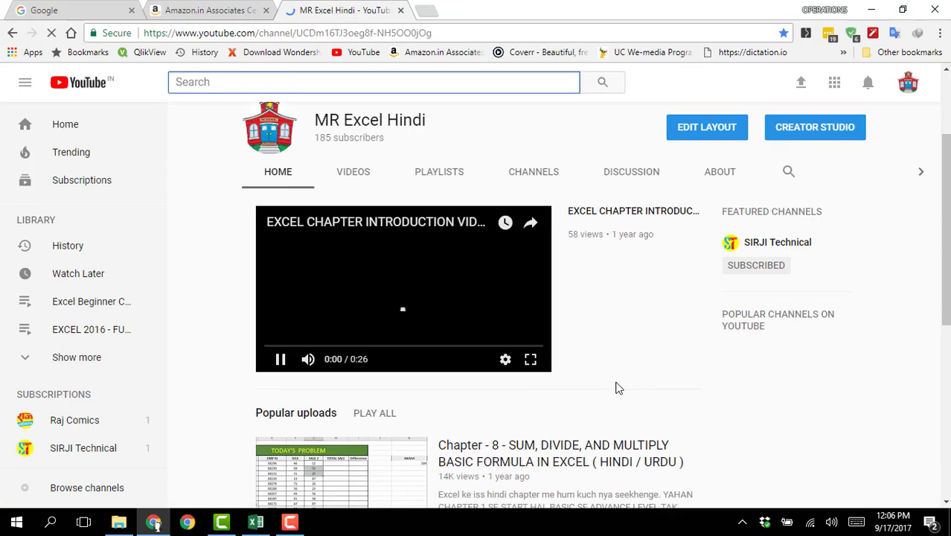
click(362, 185)
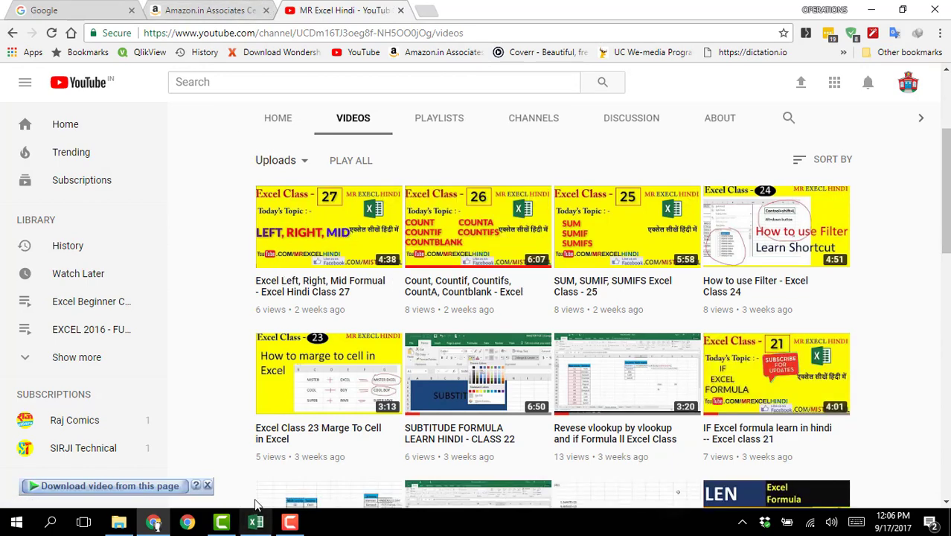
click(257, 523)
- Enter the note '28 class' in cell J6 below the shortcut note
click(528, 227)
click(558, 178)
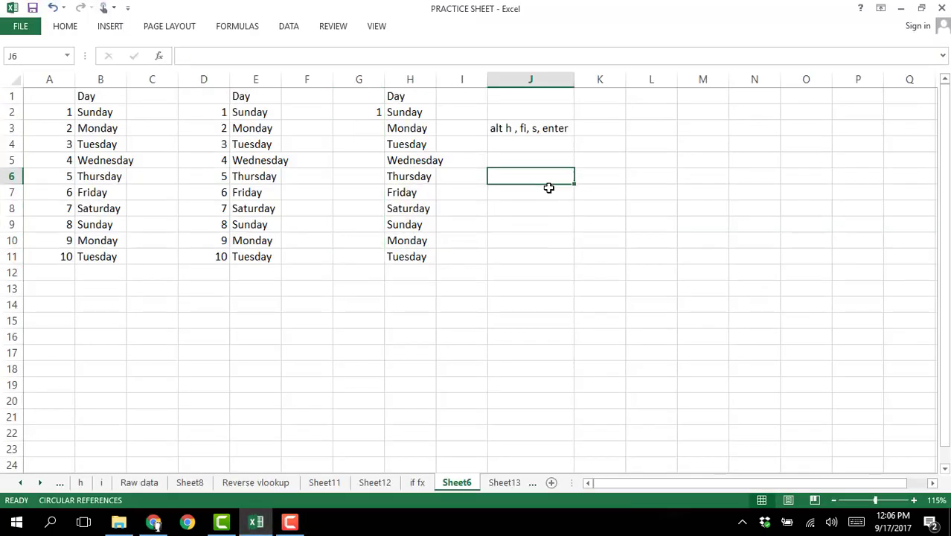
text(28)
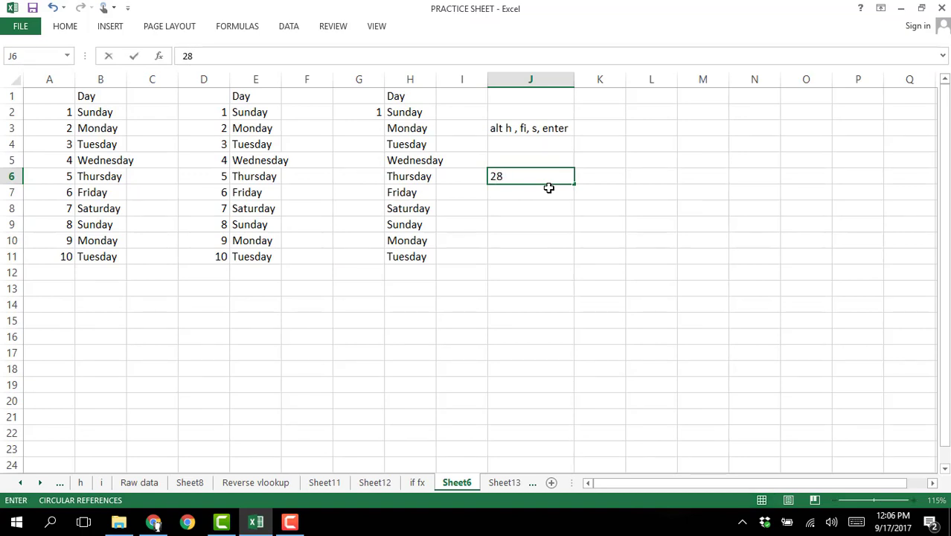
text( clas)
key(Return)
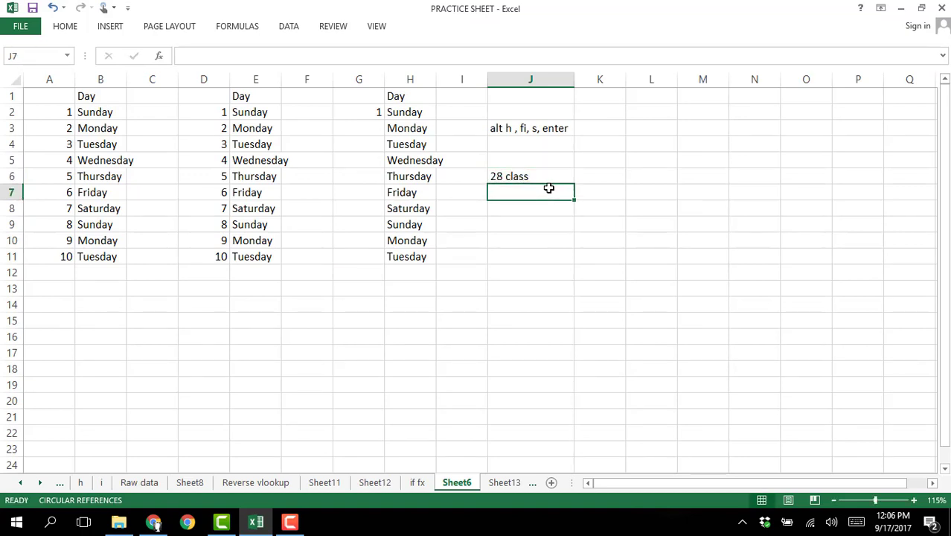
click(377, 255)
- Fill G2:G11 with the series 1 to 10 using the Alt+H, F, I, S, Enter shortcut
key(ctrl+shift+Up)
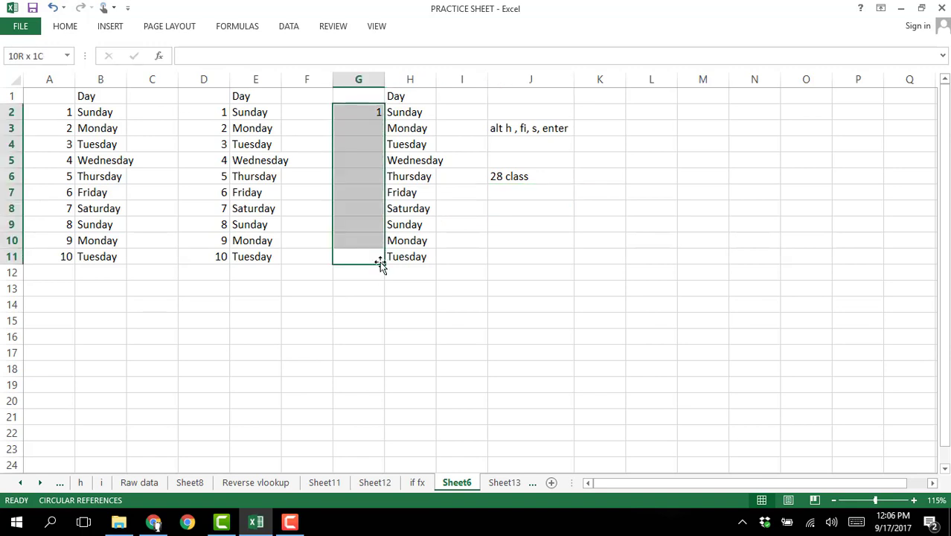
key(alt)
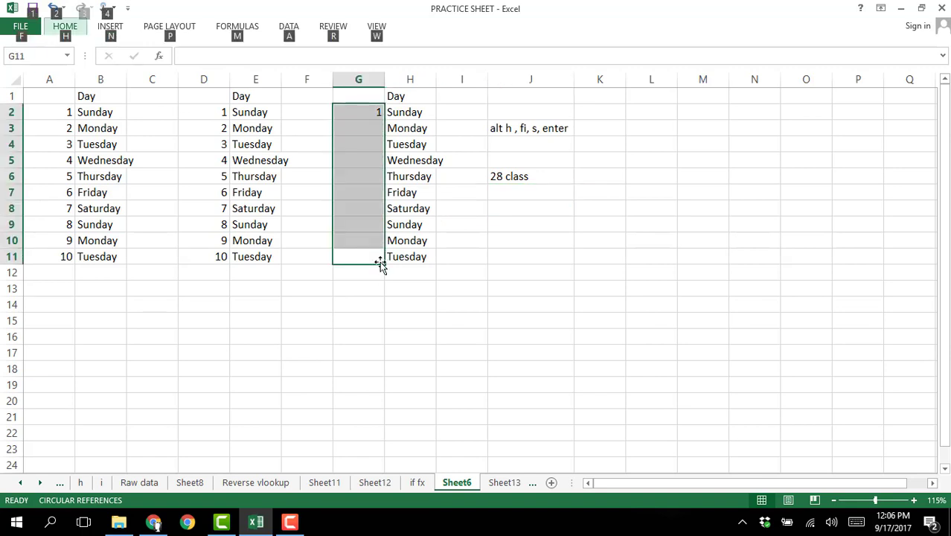
key(h)
key(f)
key(i)
key(s)
key(Return)
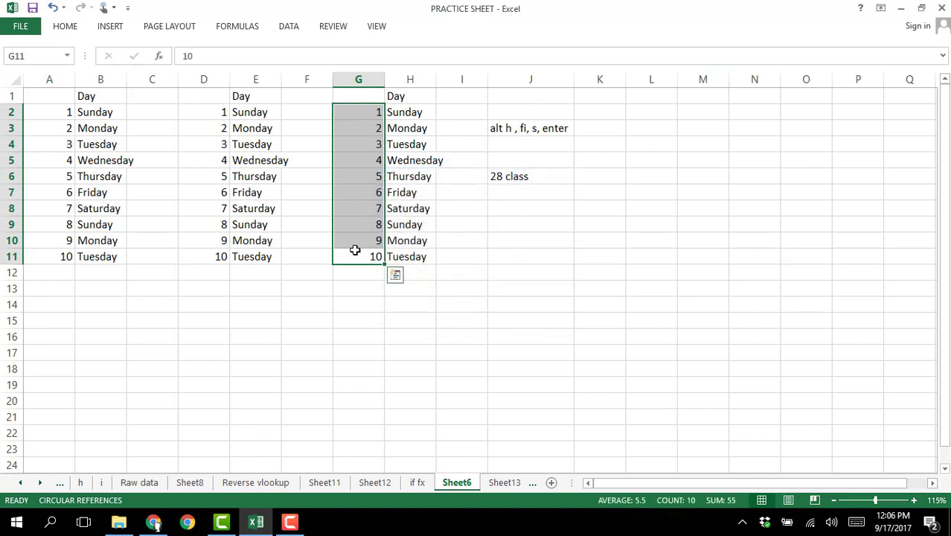
click(379, 291)
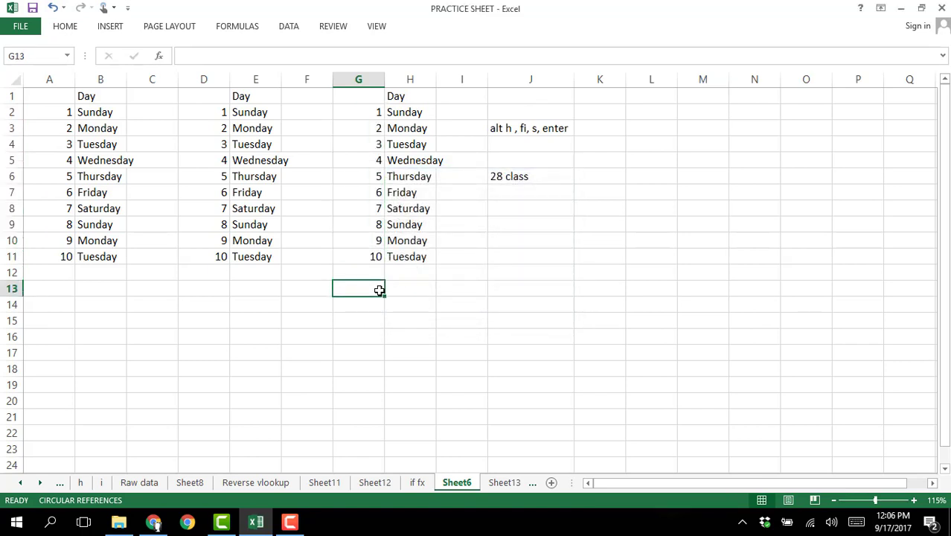